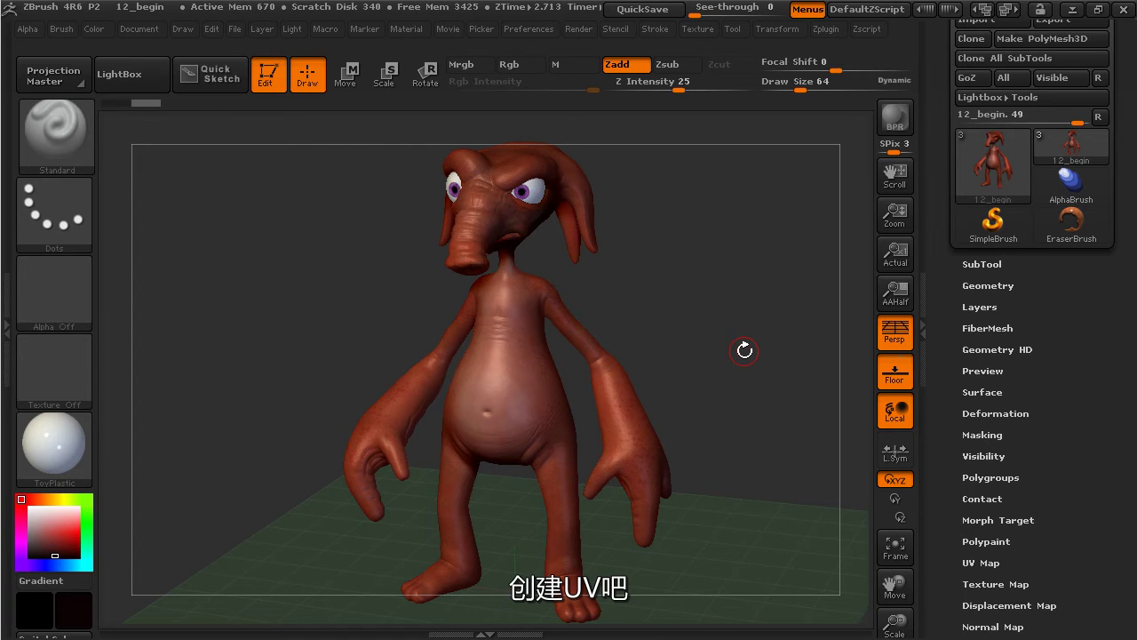
Lower the character mesh to subdivision level 1 and create planar UVs for it.
click(988, 285)
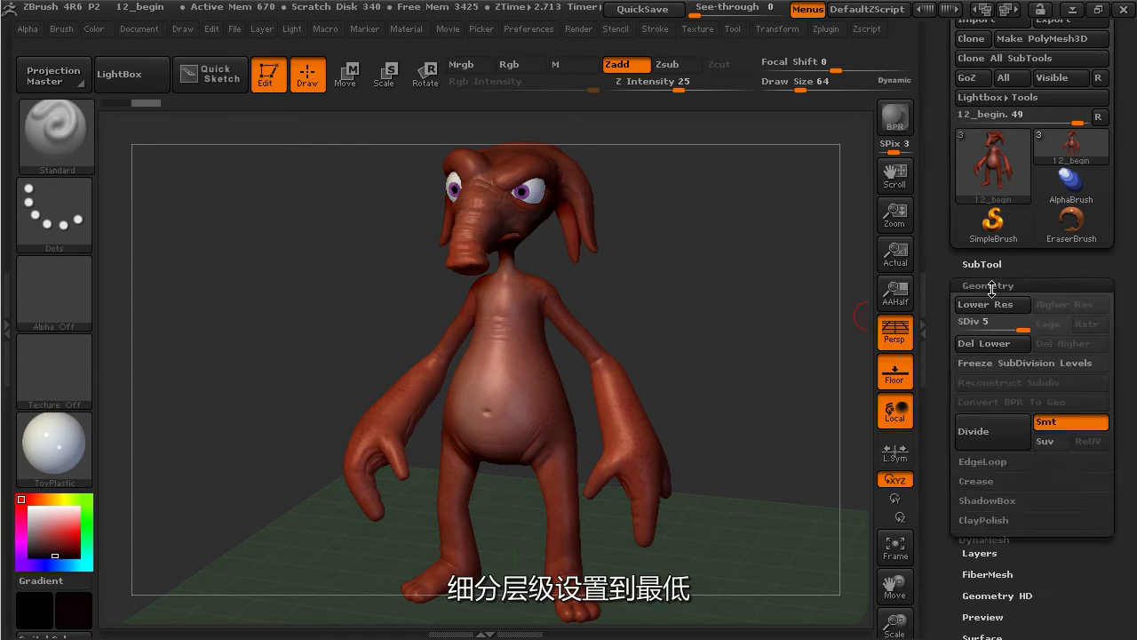
drag(1026, 262, 972, 257)
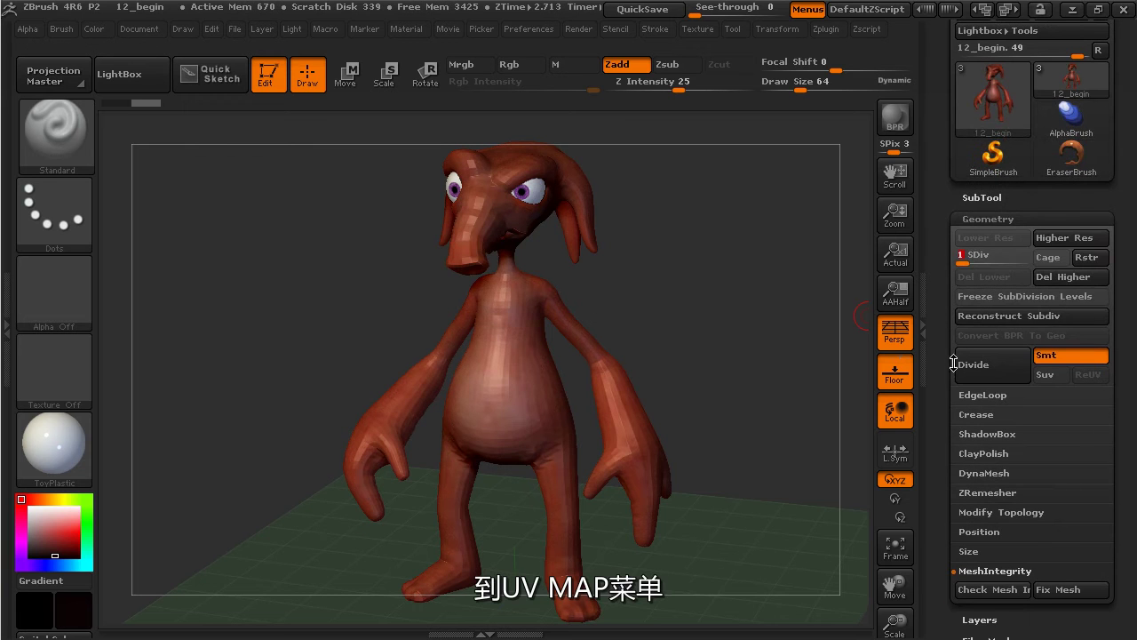
scroll(924, 218, down, 5)
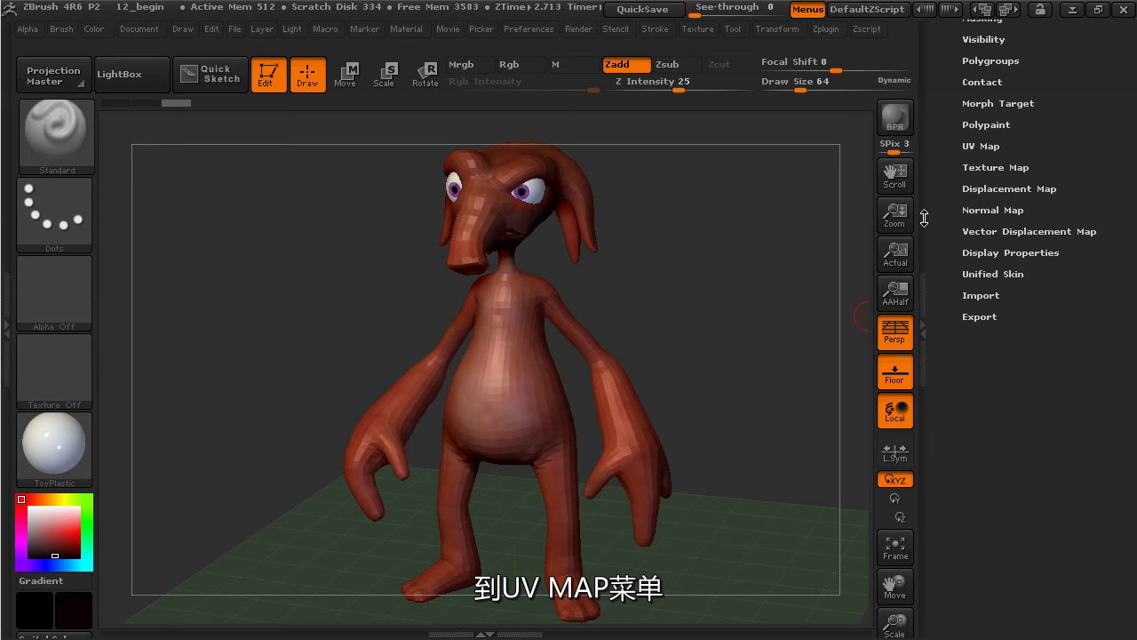
click(993, 146)
scroll(1091, 354, up, 5)
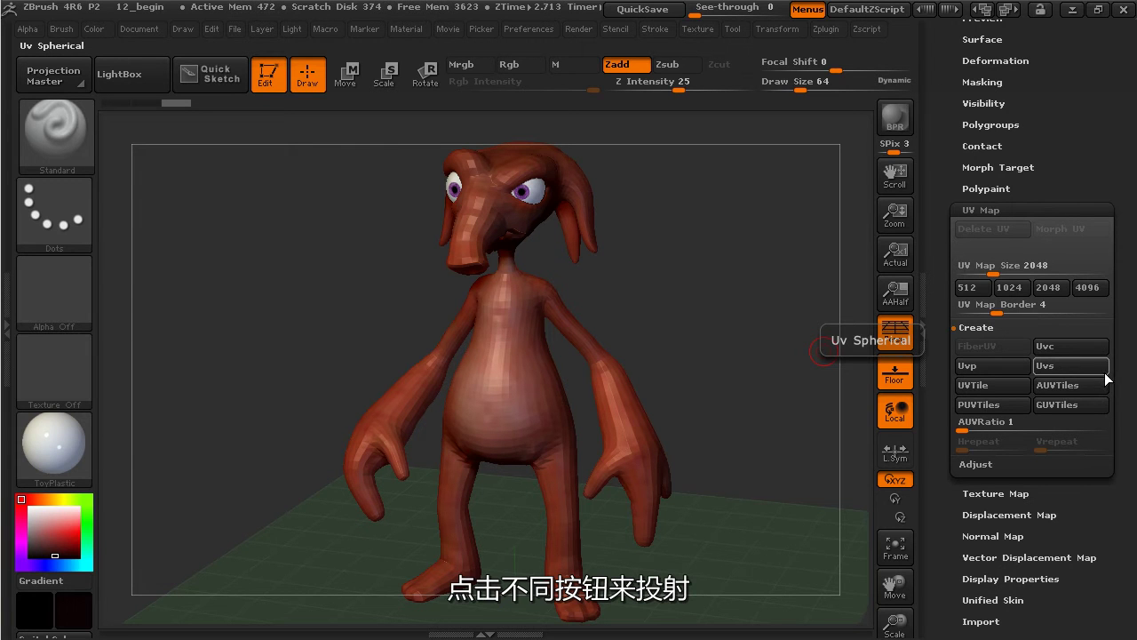
click(996, 367)
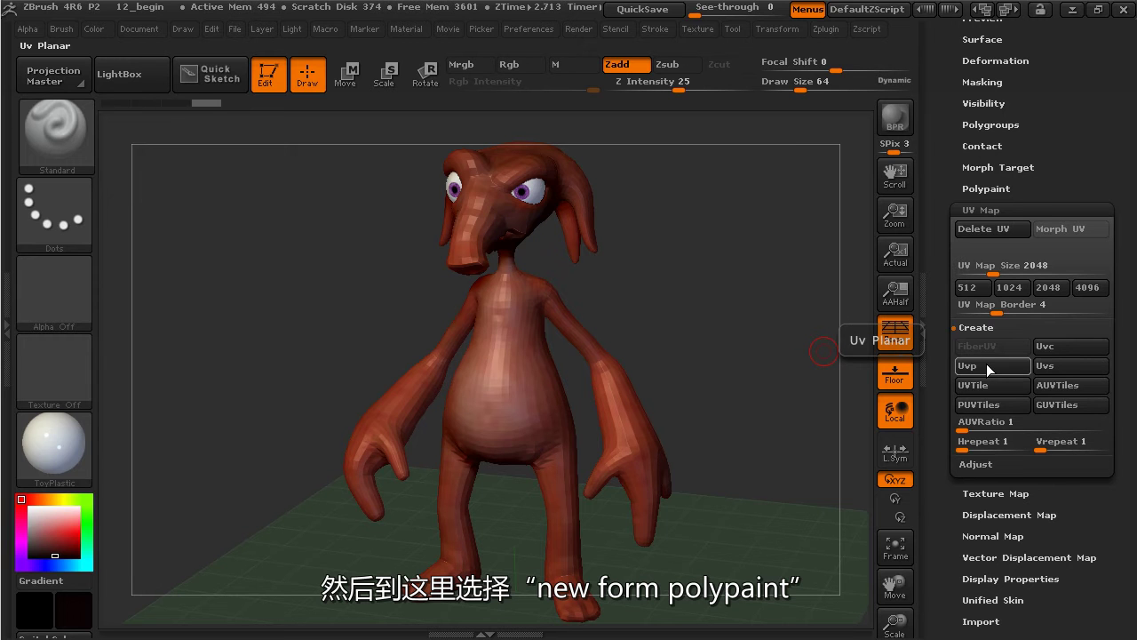
Generate a new texture map from the character's polypaint using the planar UVs.
click(993, 493)
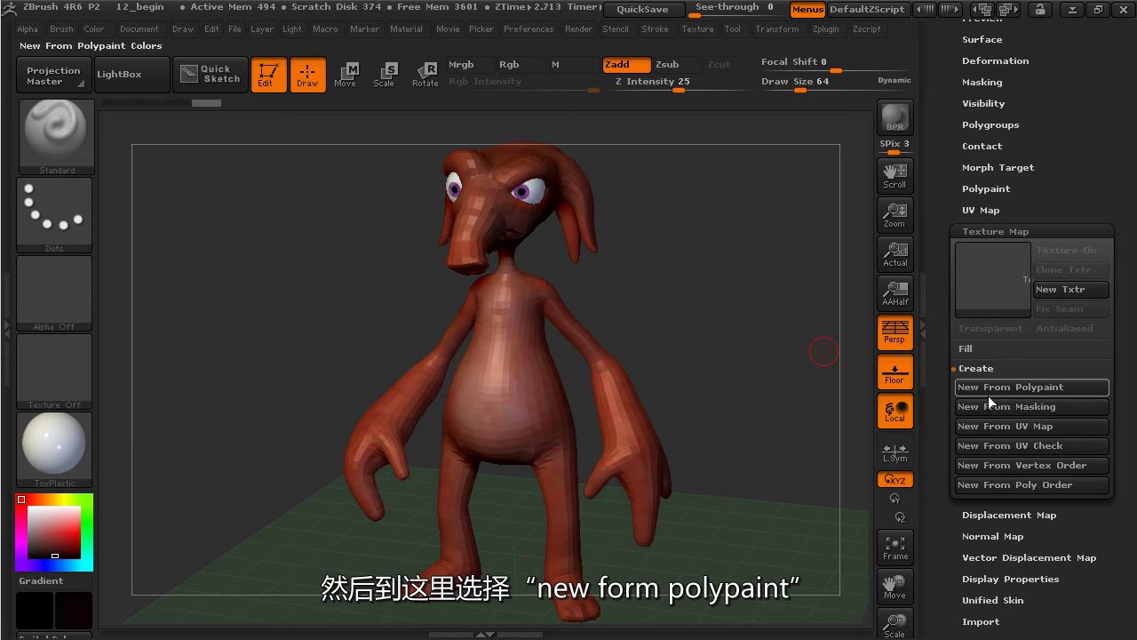
click(1026, 385)
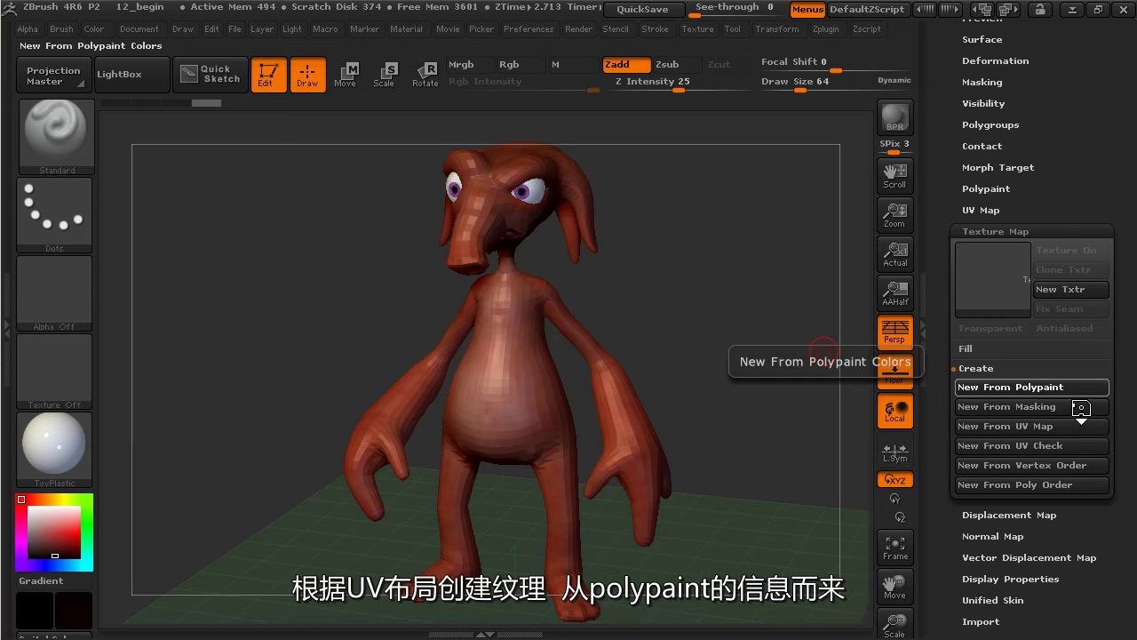
mouse_move(1001, 286)
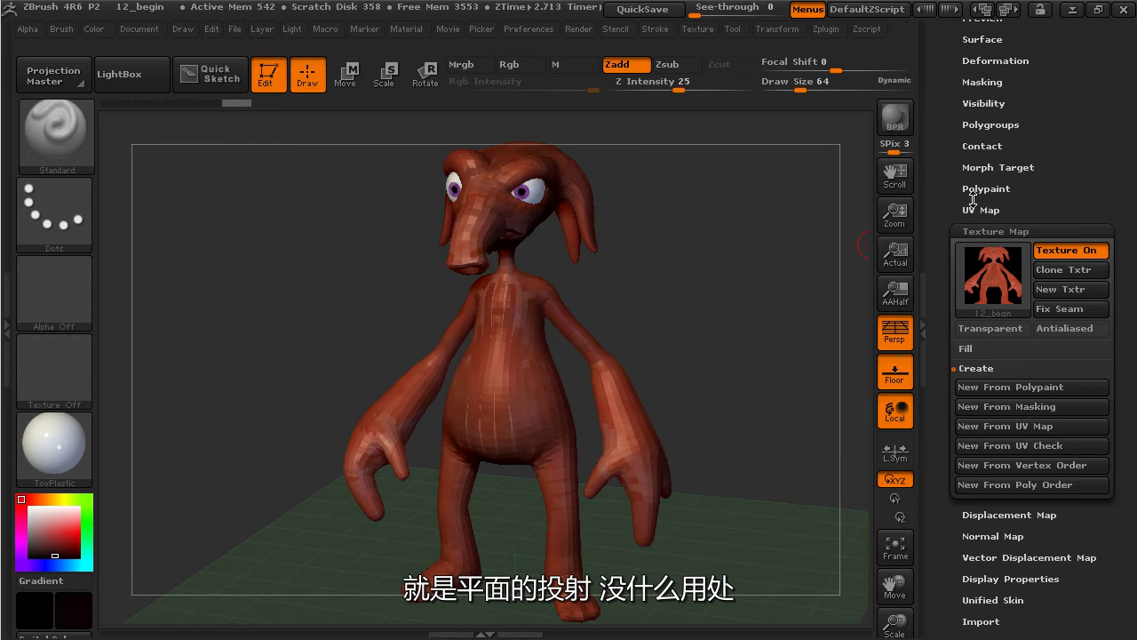
Replace the UVs with a cylindrical projection, and regenerate the texture map from polypaint to inspect its layout.
click(977, 208)
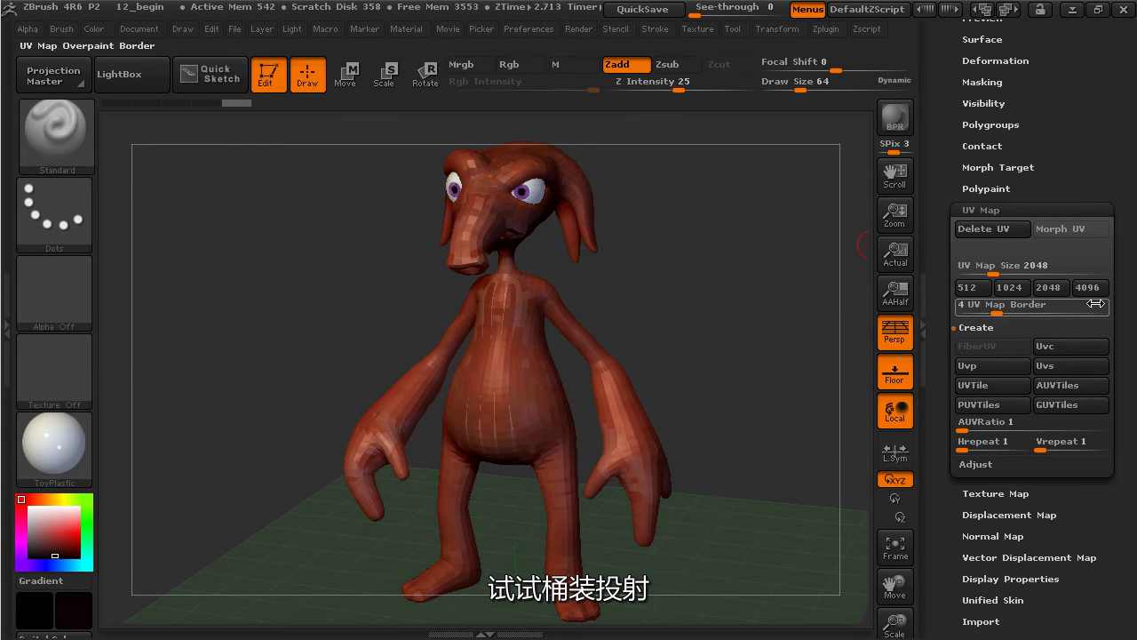
click(1069, 345)
click(1020, 492)
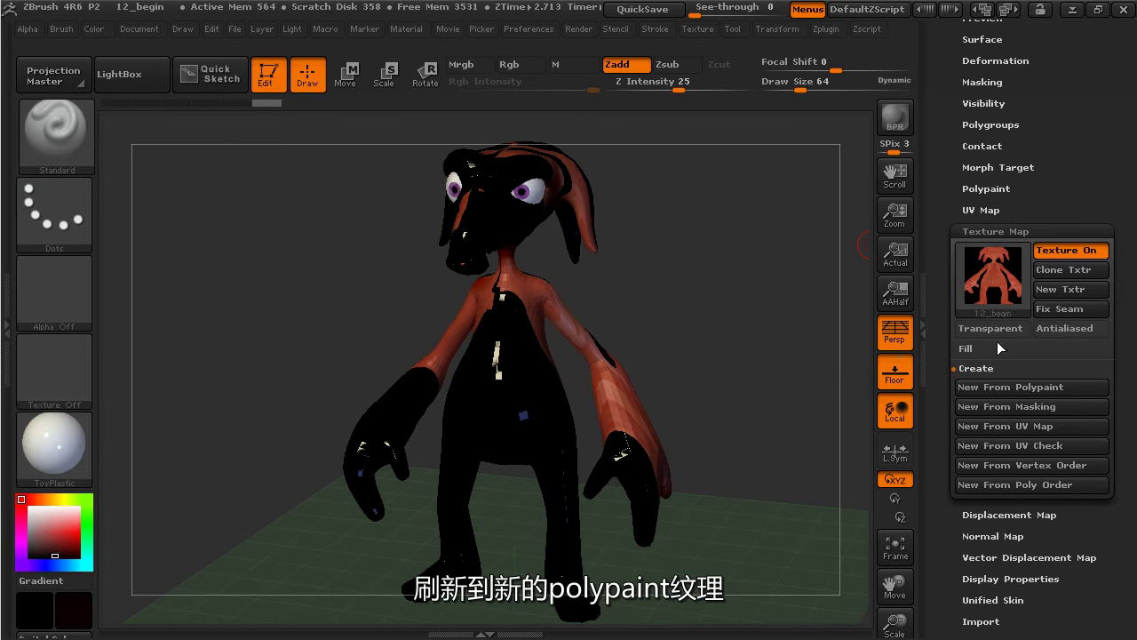
click(1017, 387)
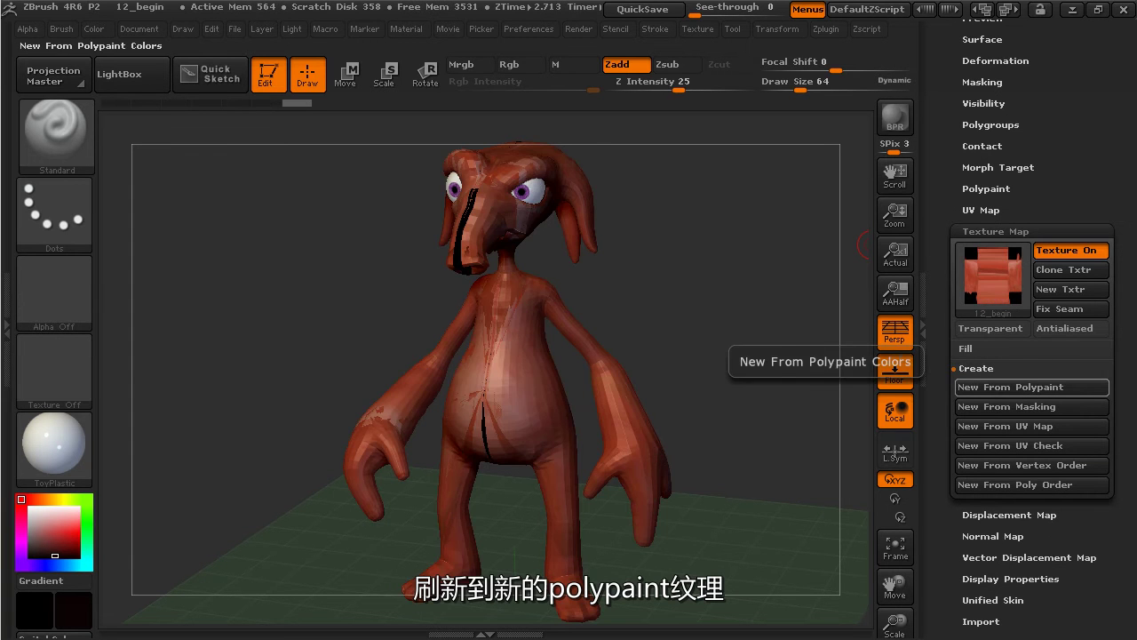
drag(752, 308, 697, 300)
mouse_move(971, 288)
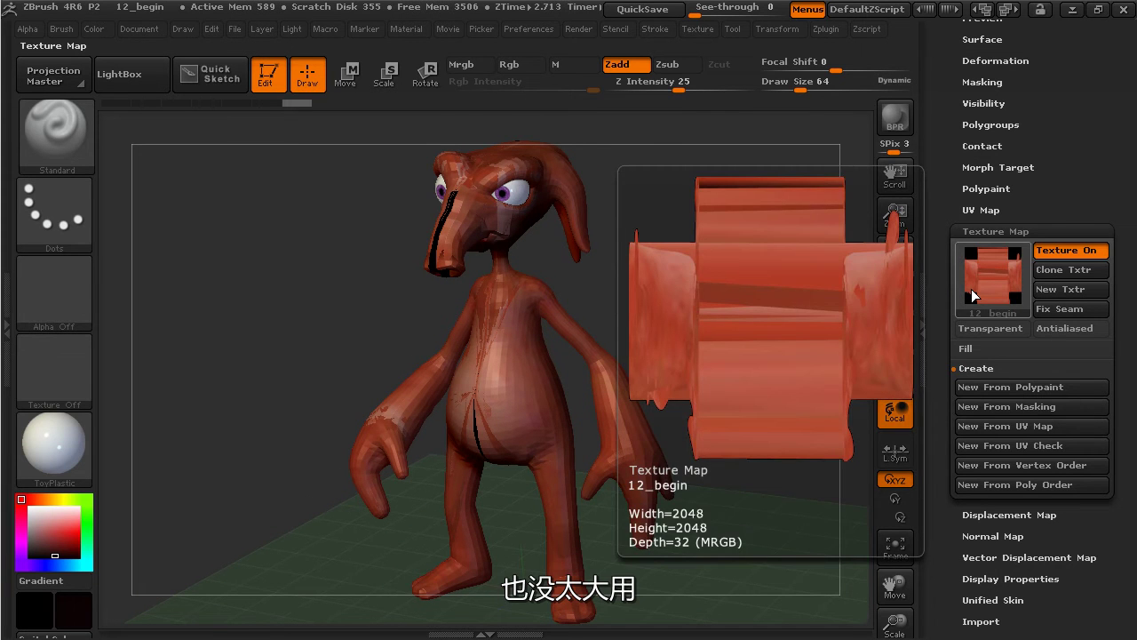
Create GUVTiles UVs for the character, and regenerate the texture map from polypaint to inspect the tiled layout.
click(987, 210)
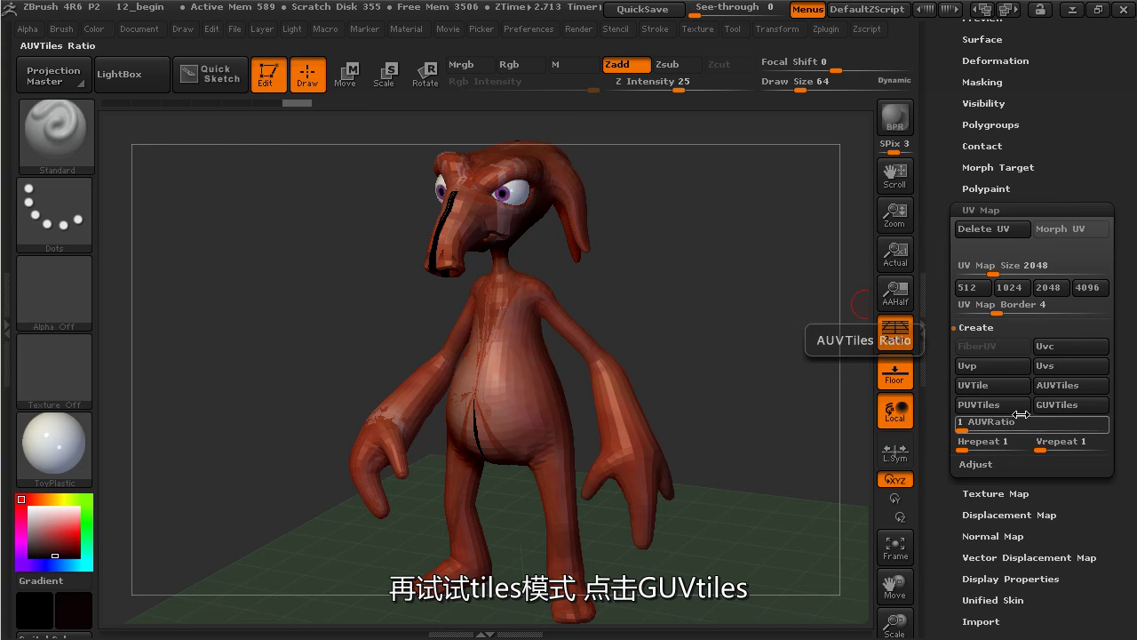
click(1064, 405)
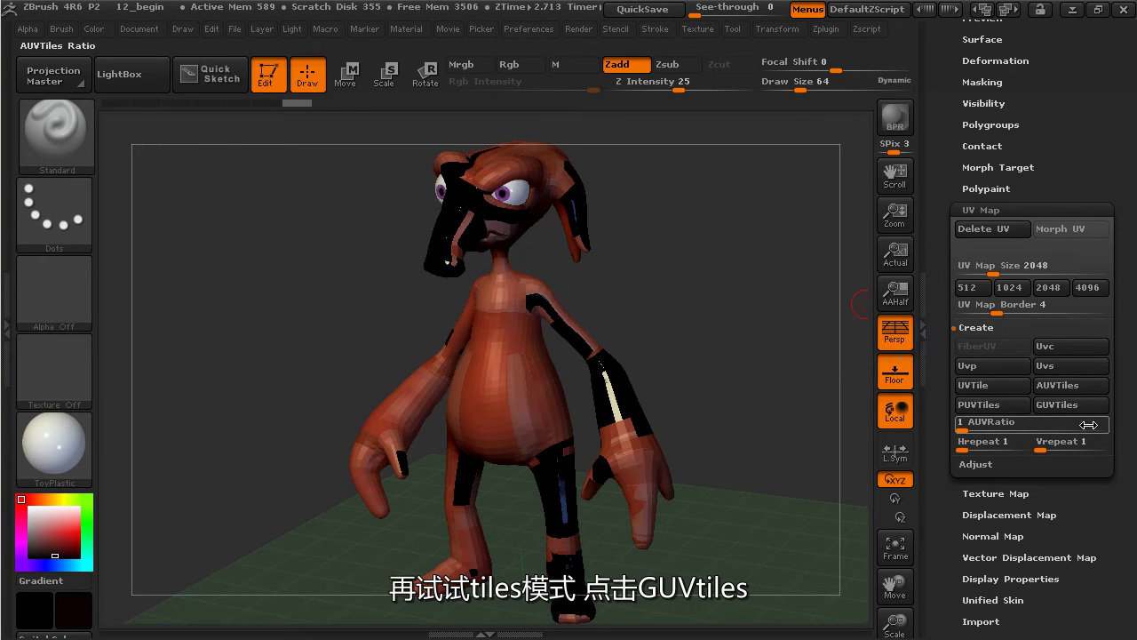
drag(938, 339, 938, 245)
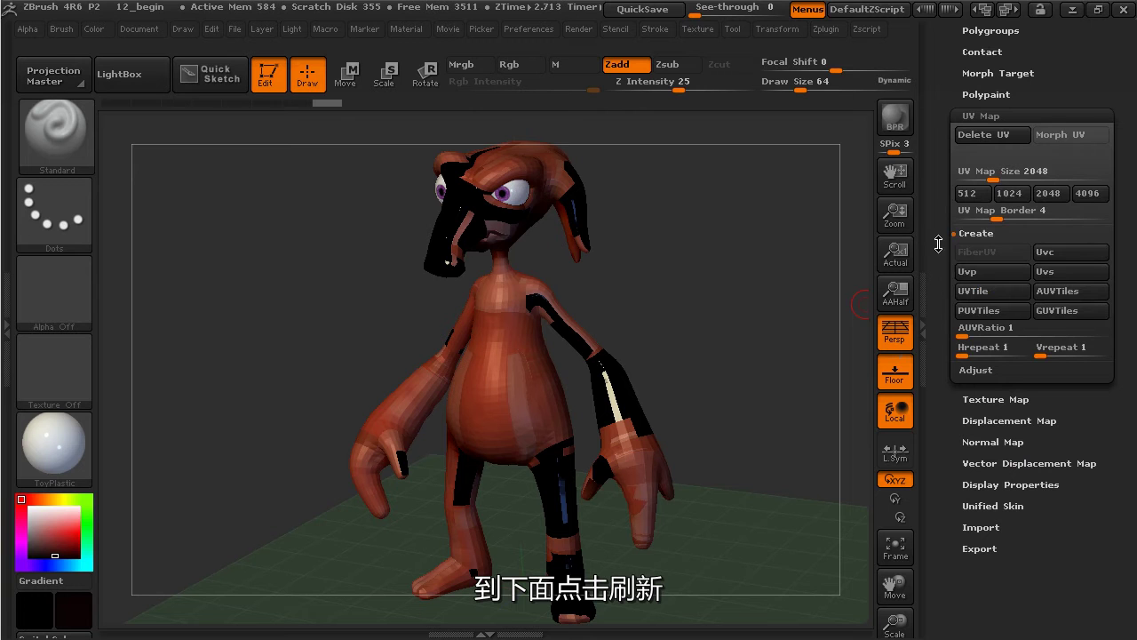
click(1014, 398)
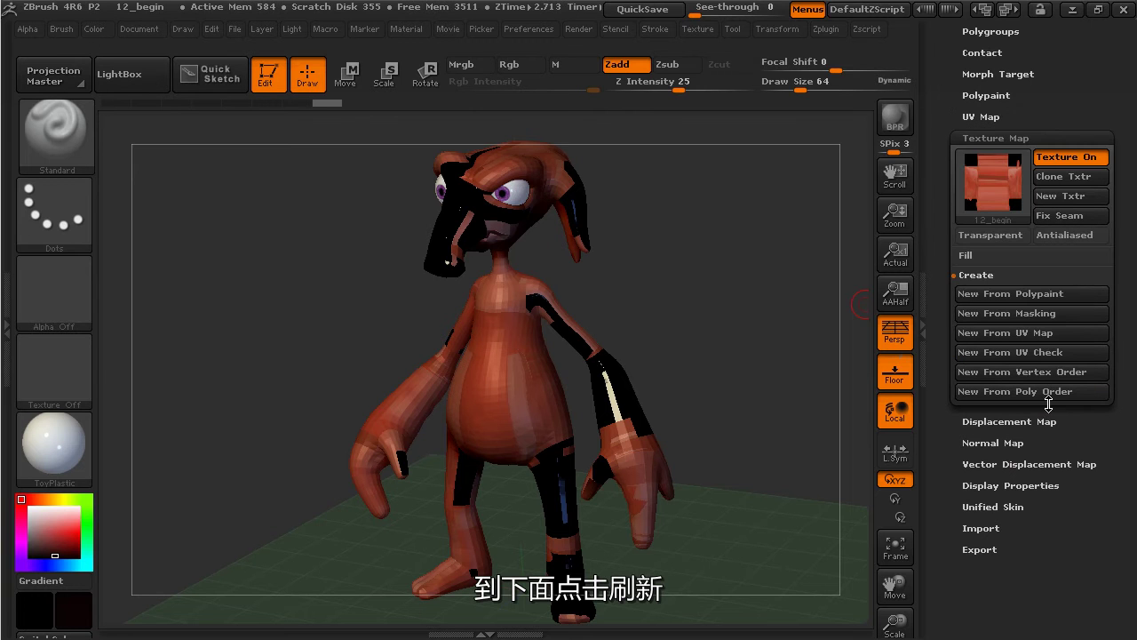
click(1036, 296)
mouse_move(998, 189)
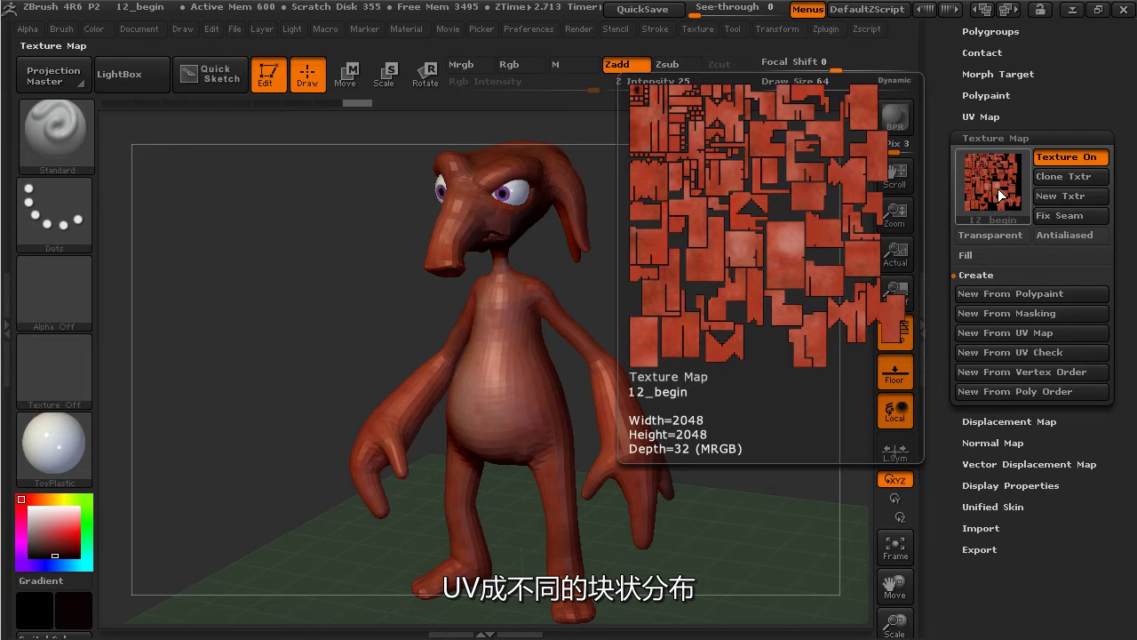
drag(600, 302, 676, 209)
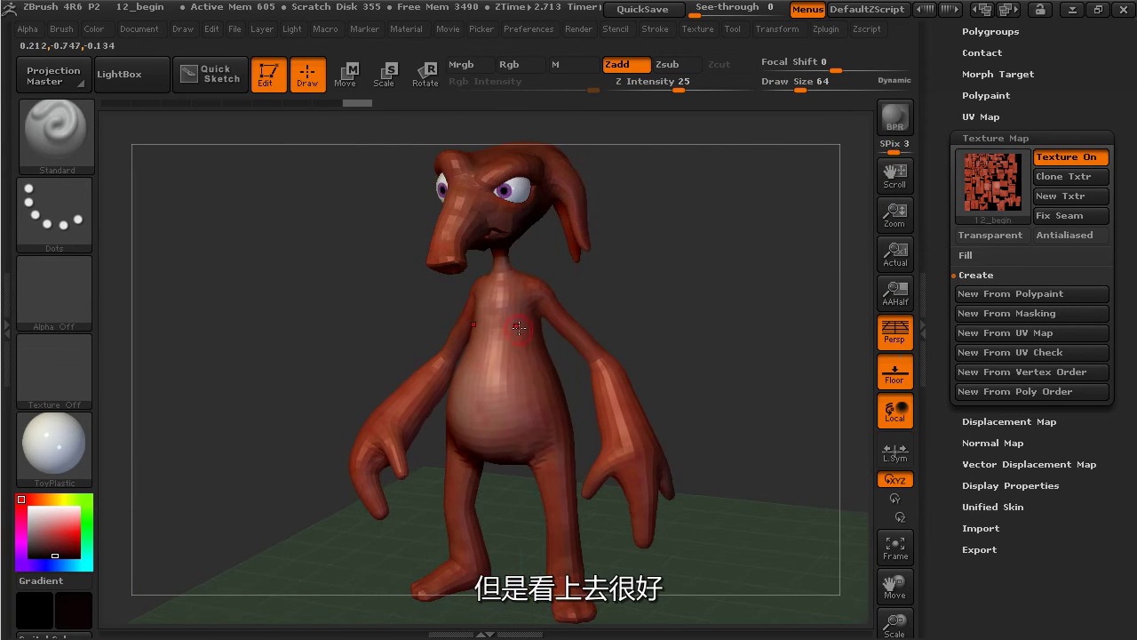
mouse_move(995, 184)
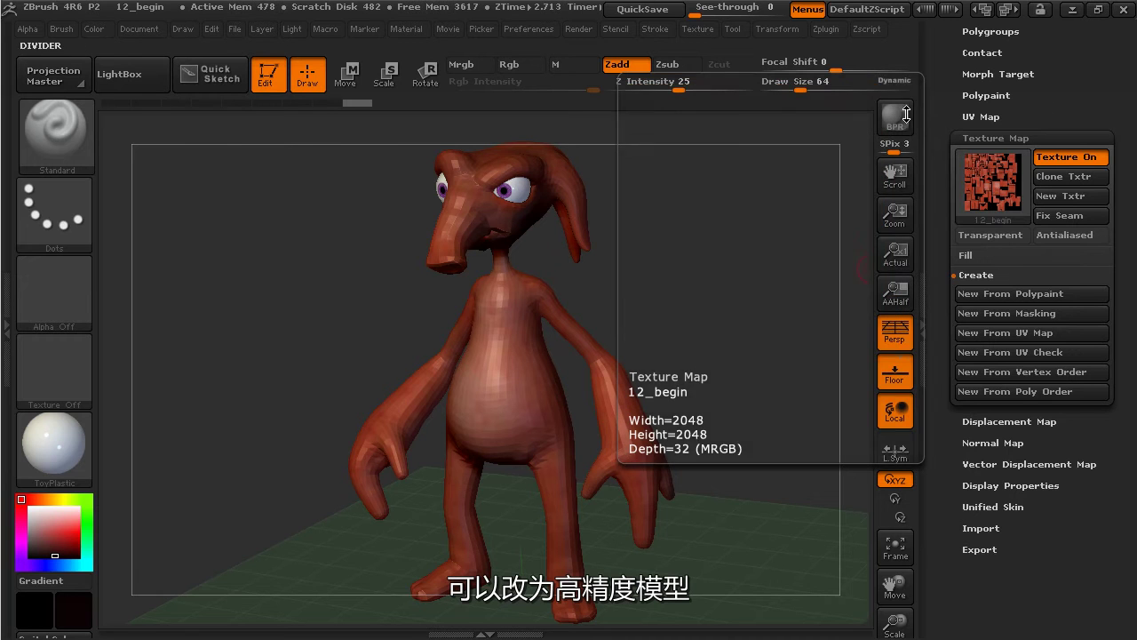
Raise the mesh to its highest subdivision level and regenerate the tiled texture map from polypaint.
key(d)
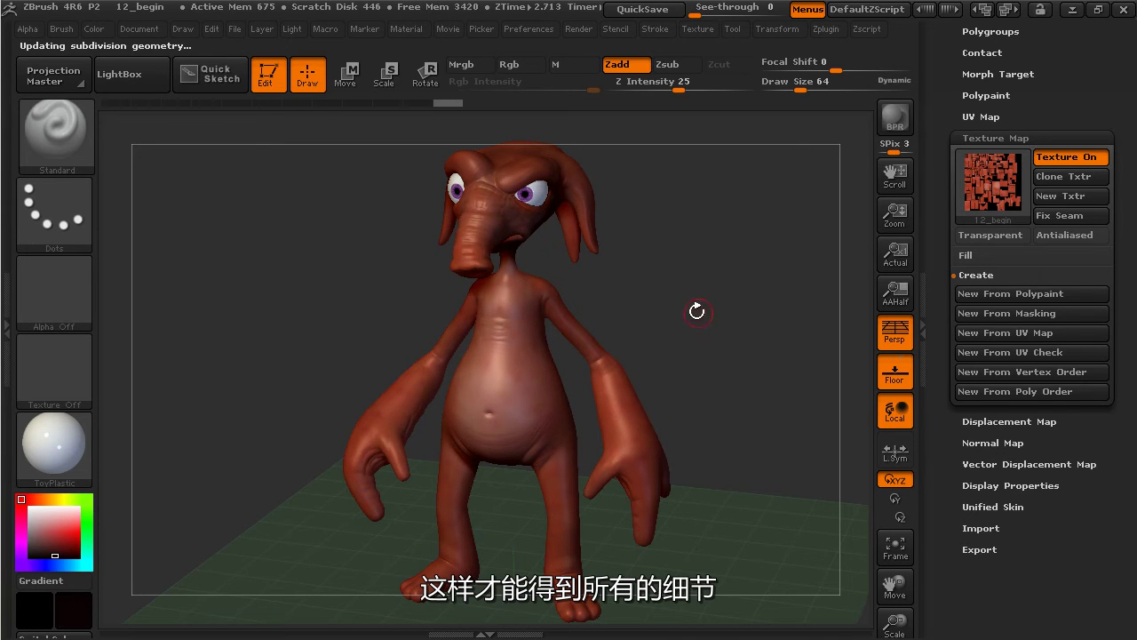
click(1053, 158)
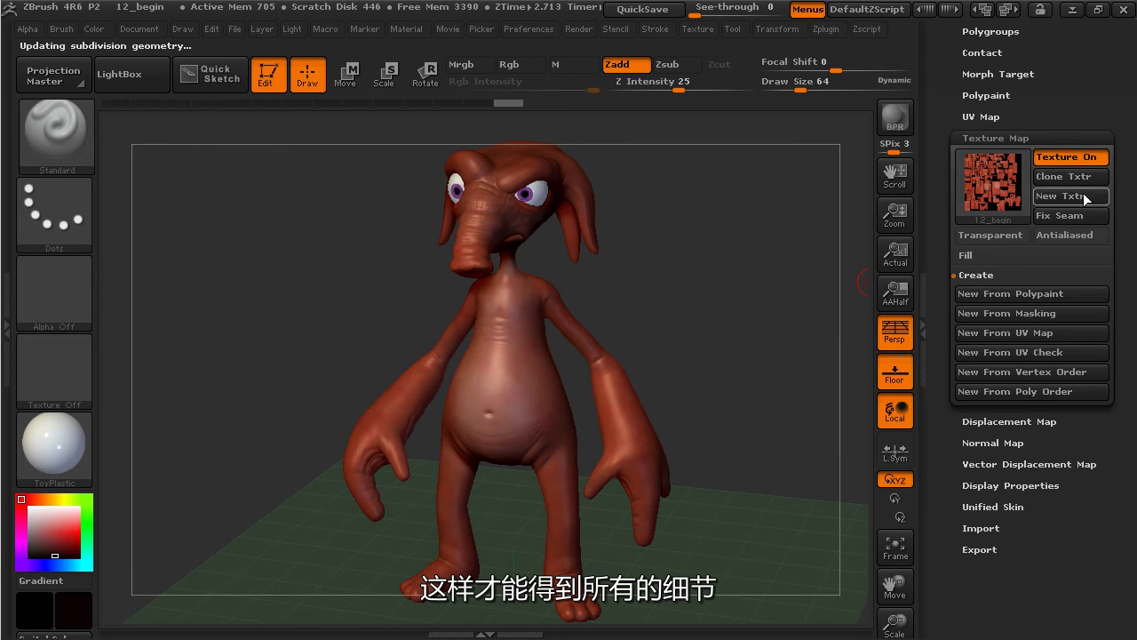
drag(834, 298, 763, 334)
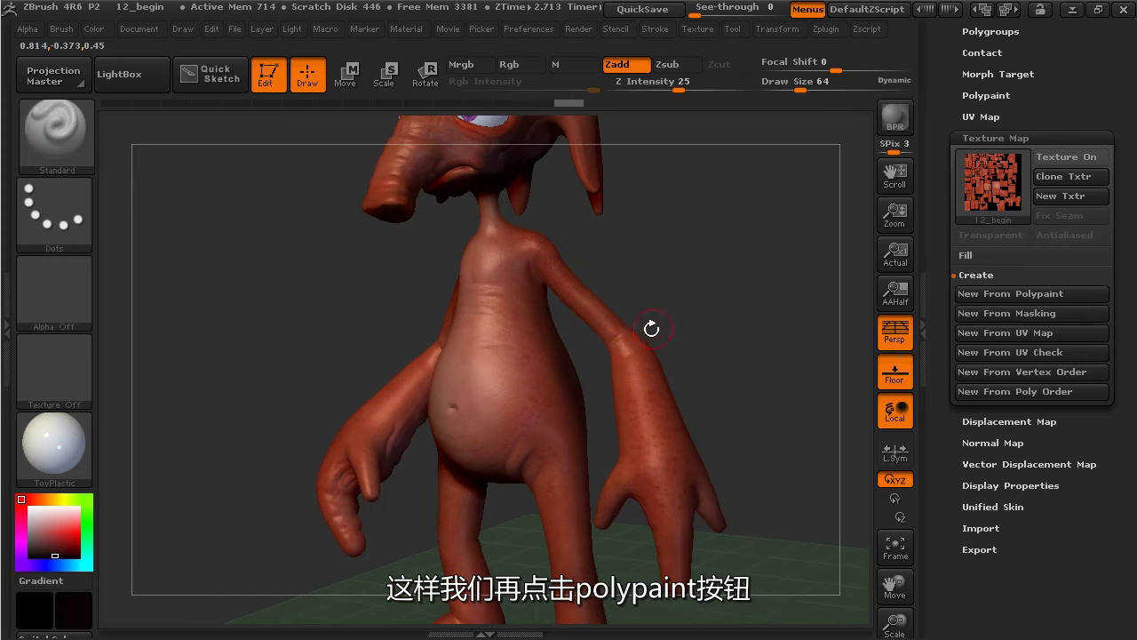
drag(721, 298, 698, 331)
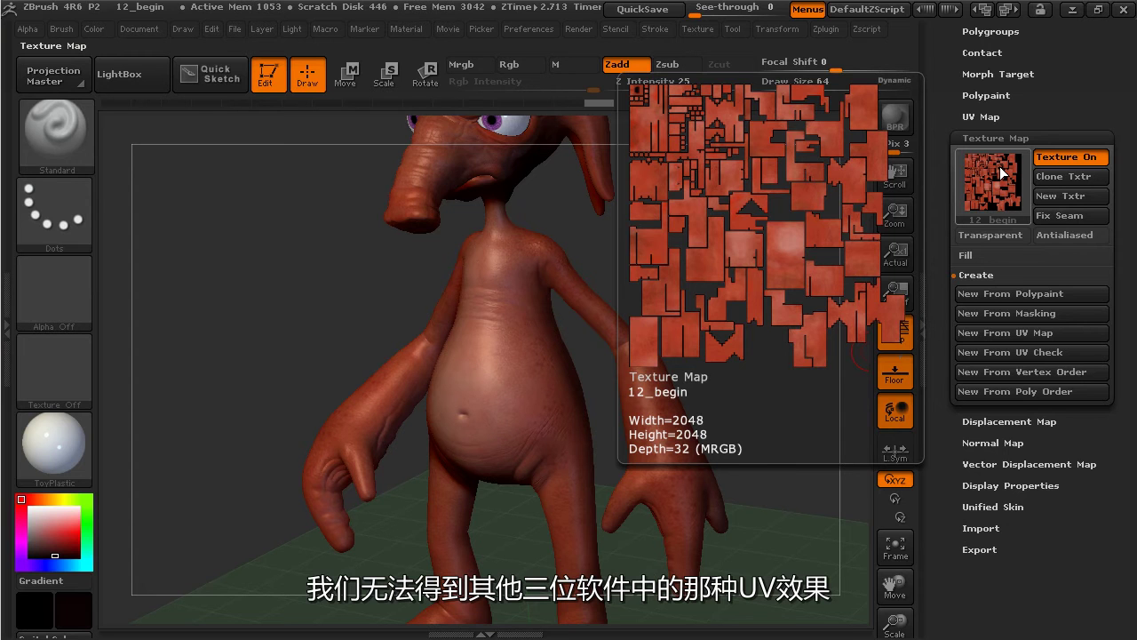
Delete the character's tiled UVs and set its texture map to Texture Off.
click(982, 116)
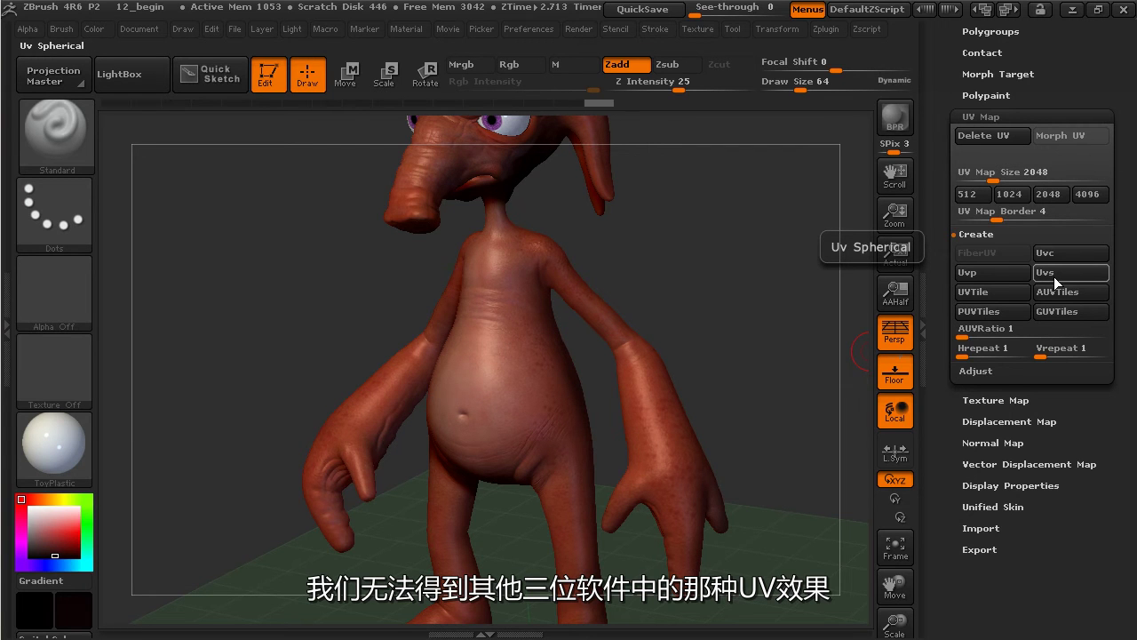
click(997, 139)
click(1007, 400)
click(992, 189)
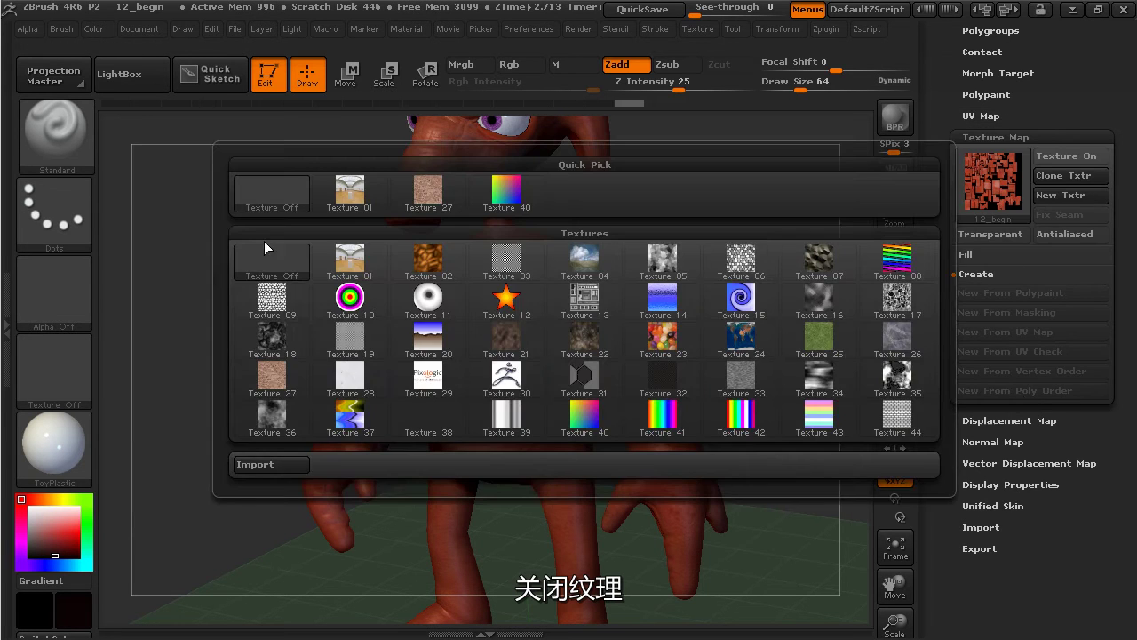
click(314, 260)
click(984, 136)
Return the character mesh to subdivision level 1 in the Geometry settings.
mouse_move(724, 286)
alt+mouse_down()
mouse_move(748, 292)
mouse_move(722, 291)
alt+mouse_up()
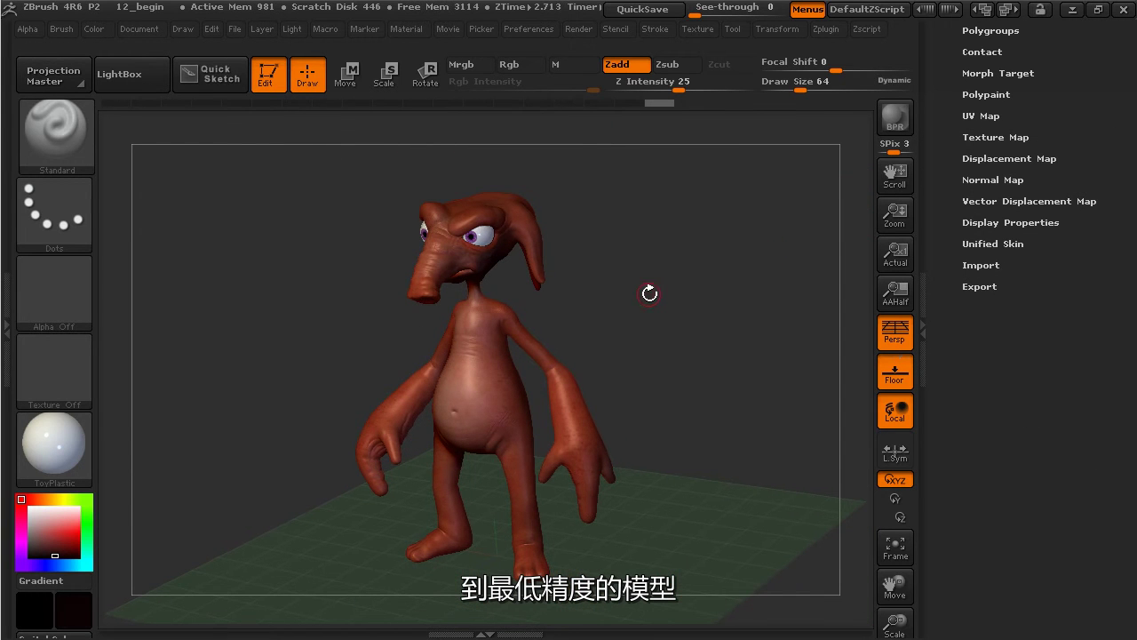
key(shift+d)
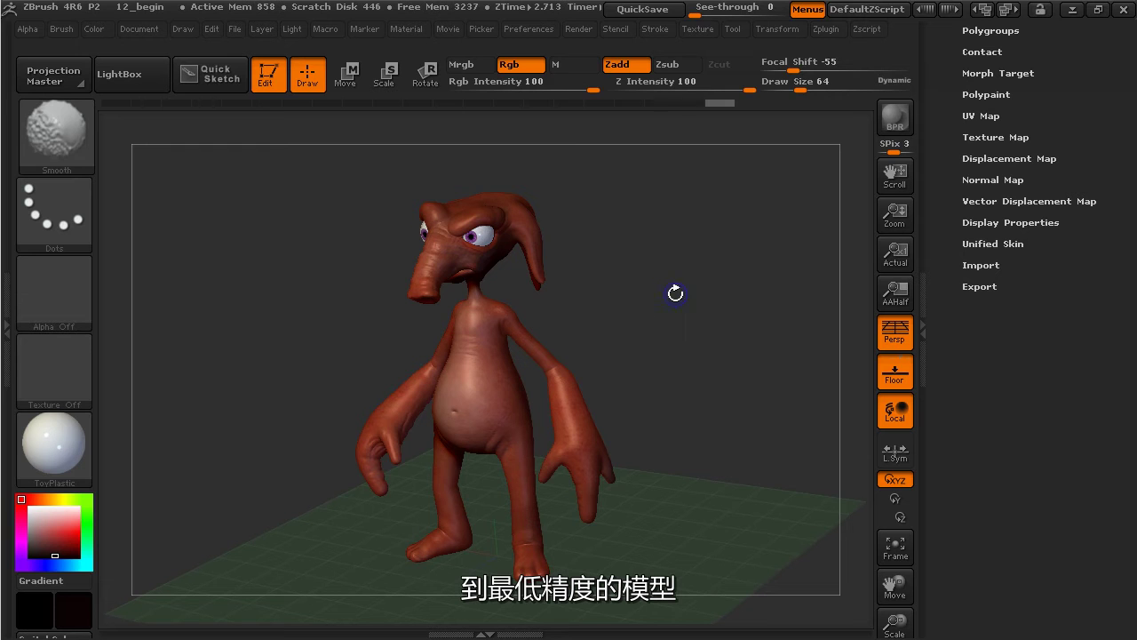
drag(959, 106, 958, 238)
click(996, 192)
alt+drag(679, 295, 722, 309)
Unwrap the character's low-resolution mesh with UV Master, with Symmetry enabled.
click(822, 29)
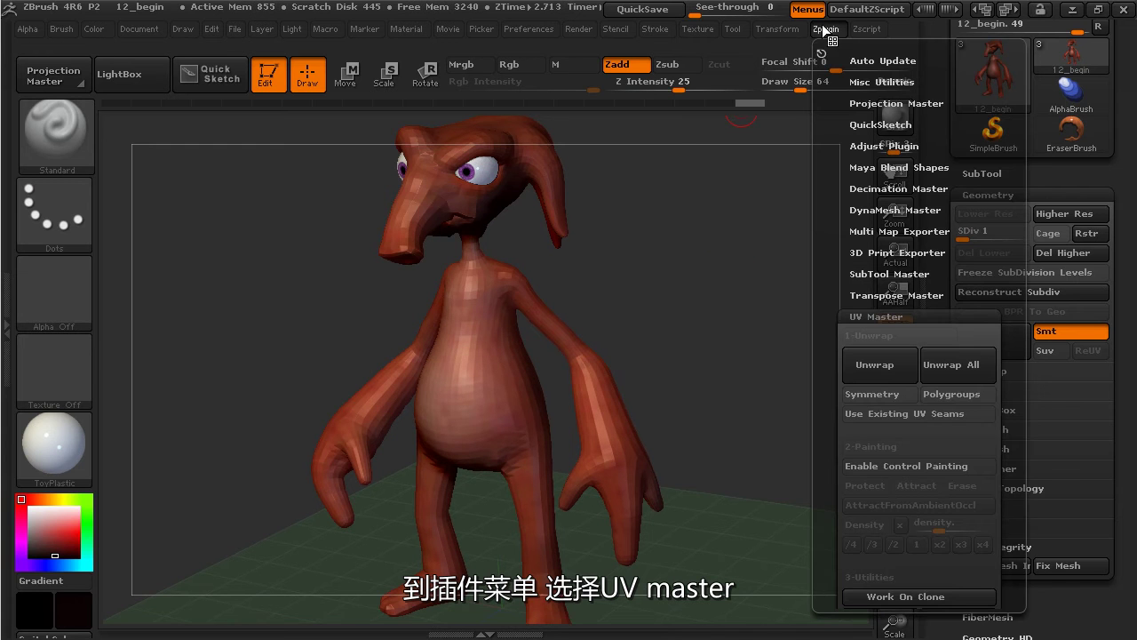
click(947, 314)
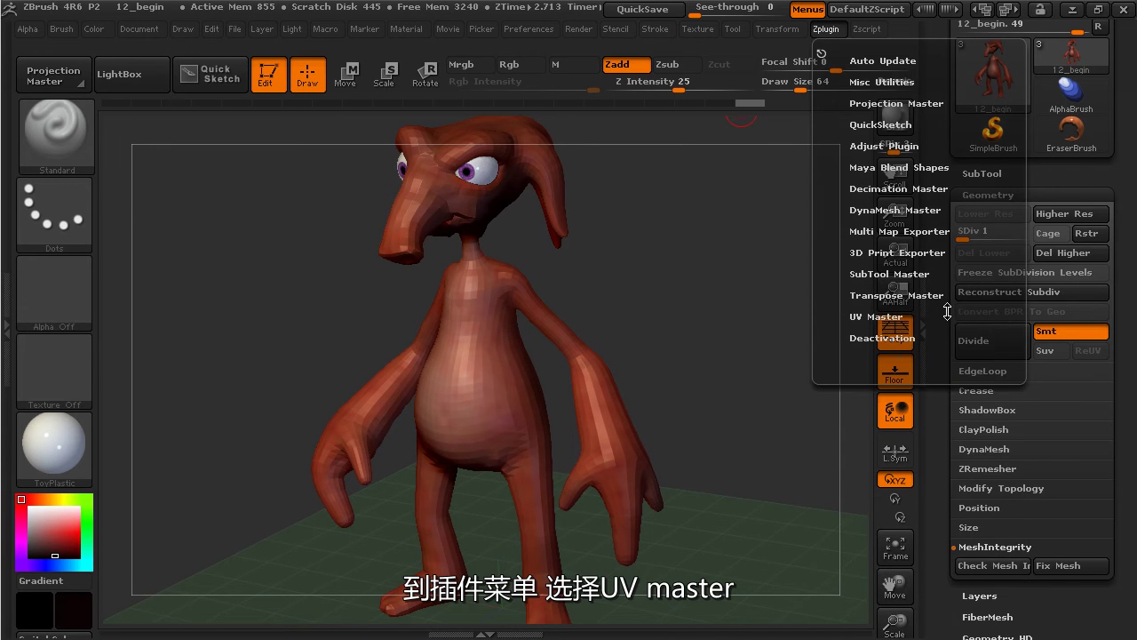
click(876, 316)
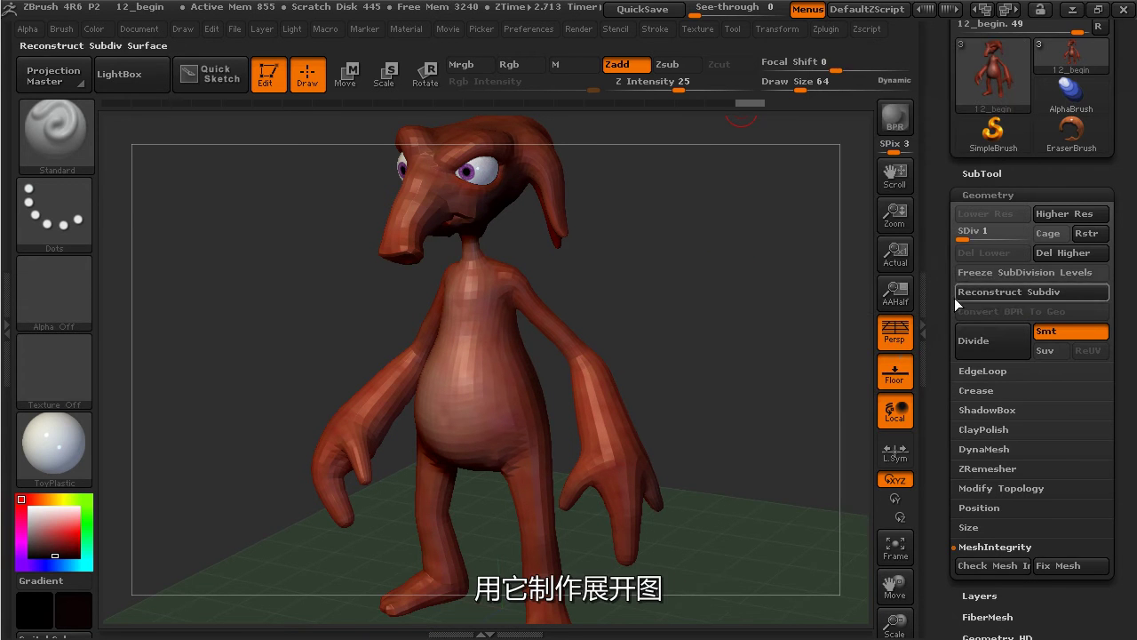
click(826, 31)
drag(832, 301, 840, 181)
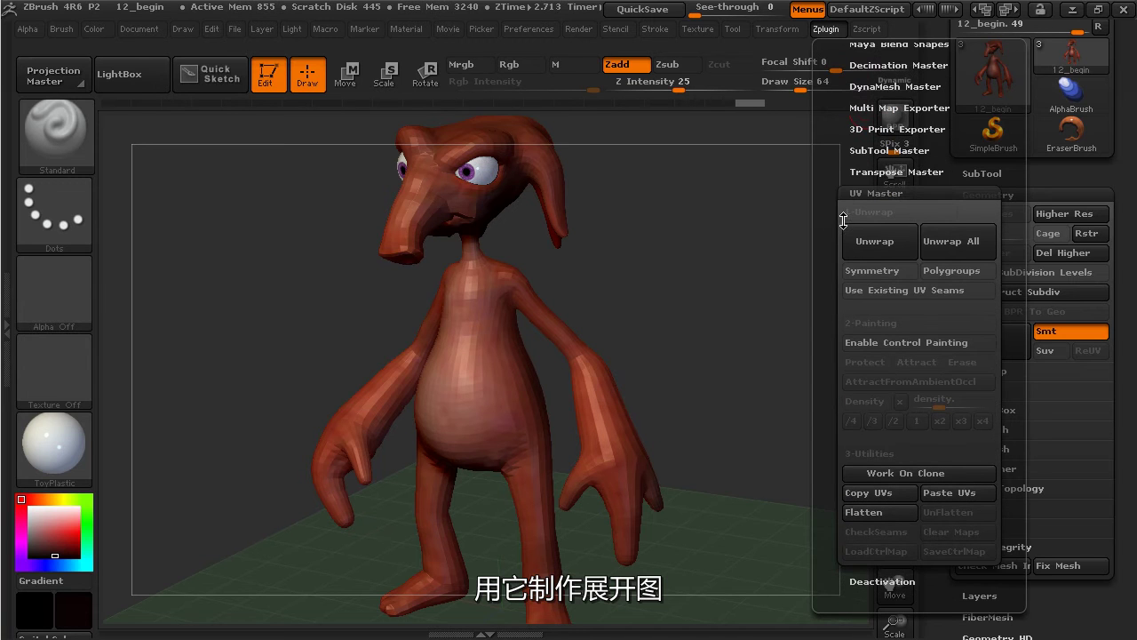
click(889, 274)
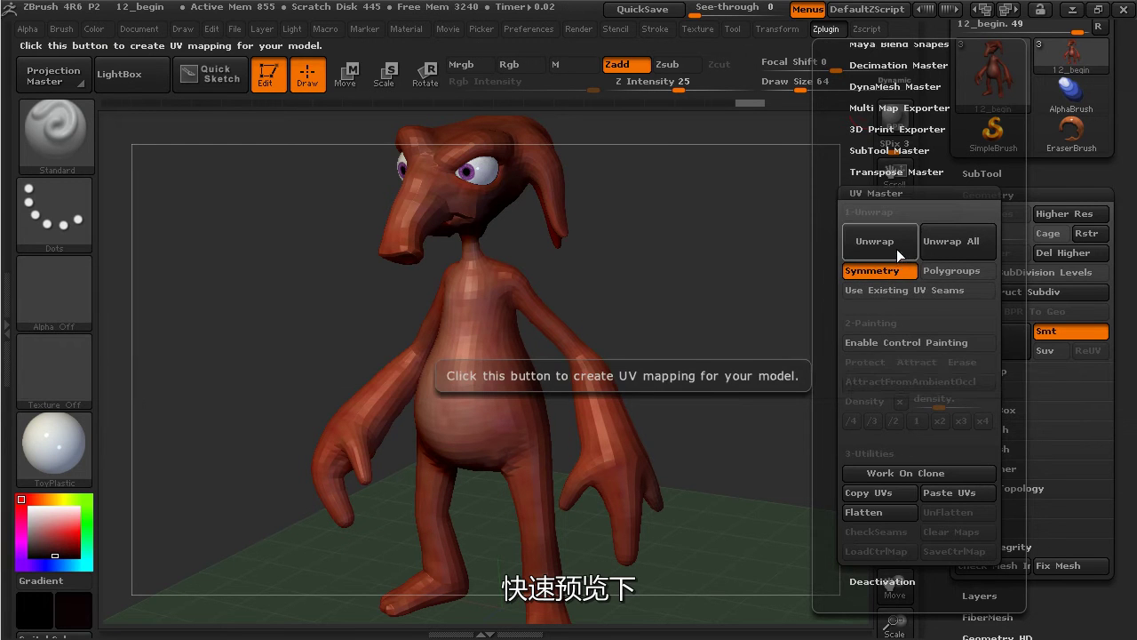
click(897, 253)
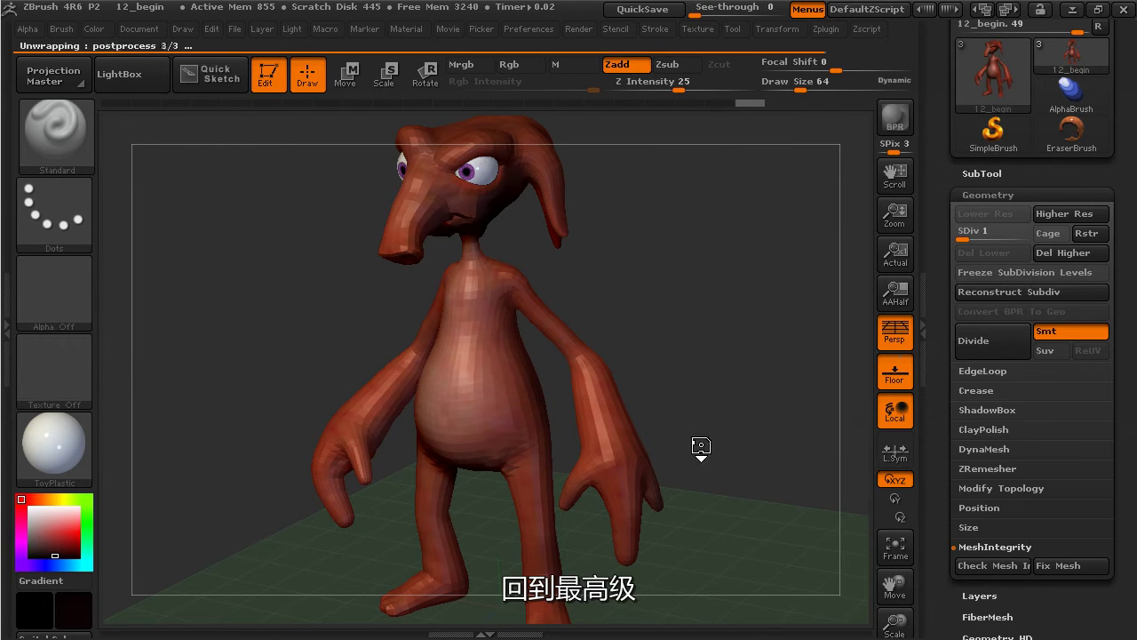
Raise the unwrapped character mesh back to its highest subdivision level.
drag(734, 366, 736, 352)
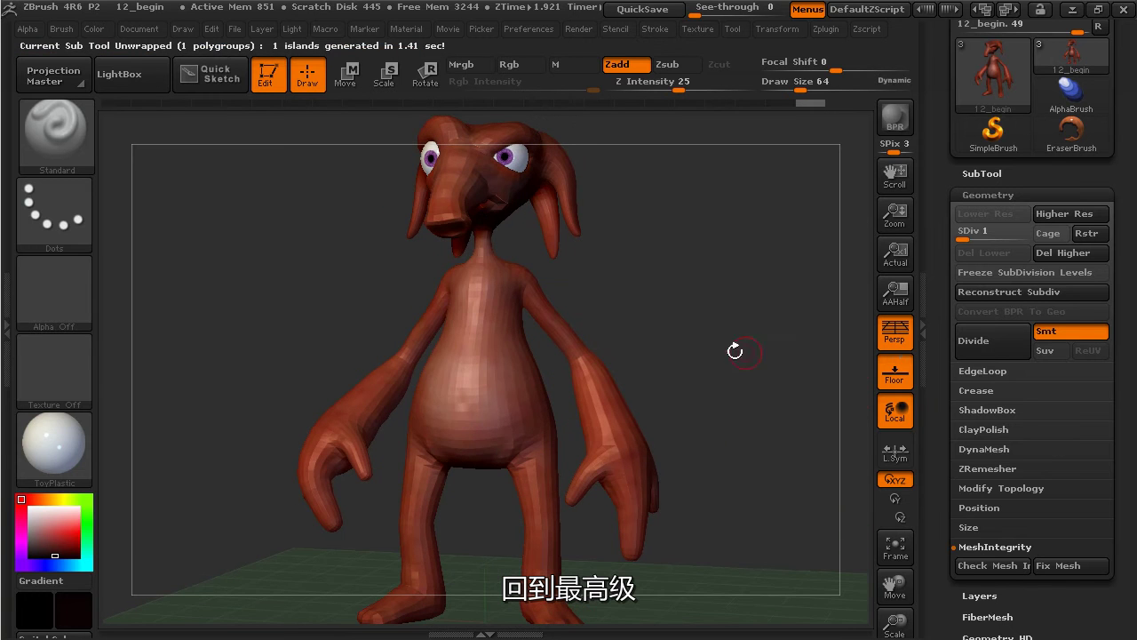
drag(972, 239, 1034, 241)
drag(943, 347, 948, 190)
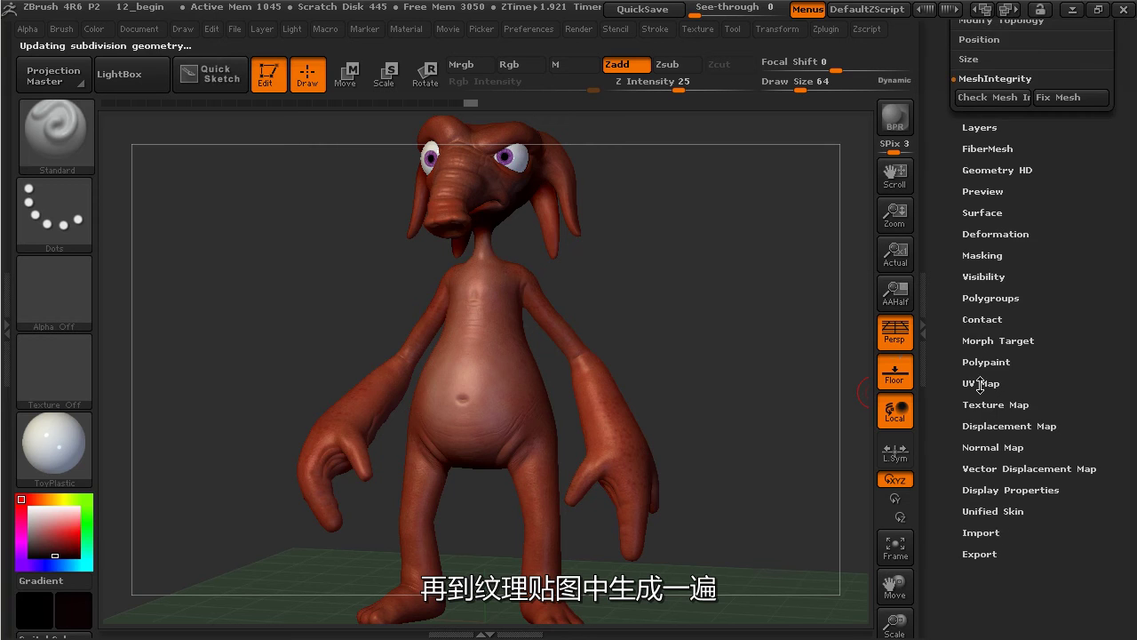
Generate a new texture map from the character's polypaint and preview the unwrapped layout.
click(986, 397)
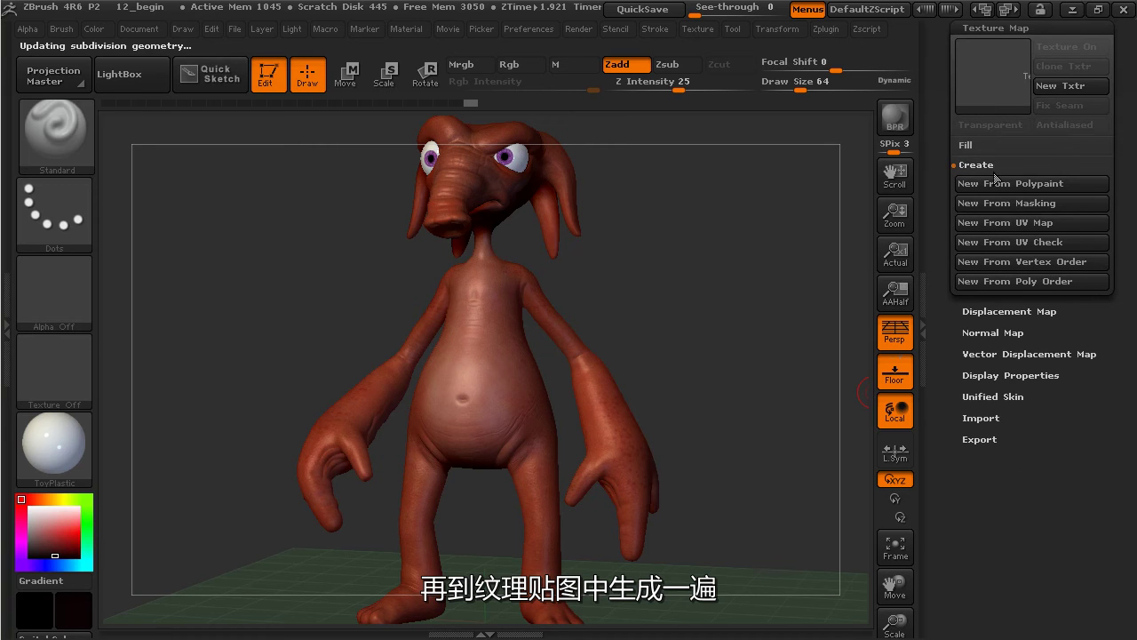
click(1031, 183)
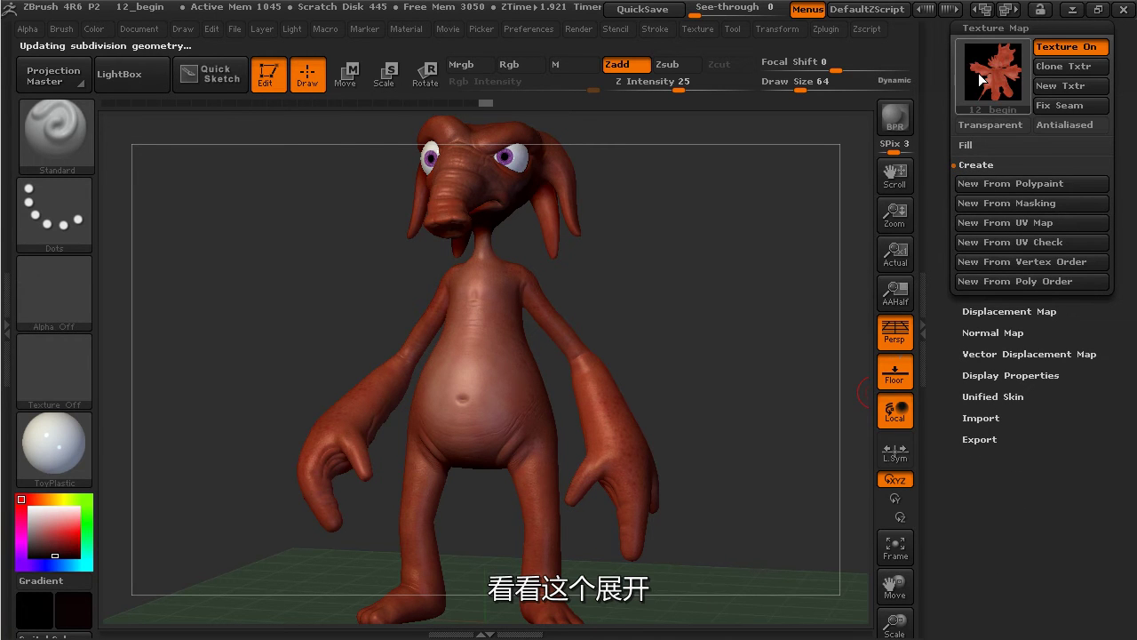
mouse_move(983, 78)
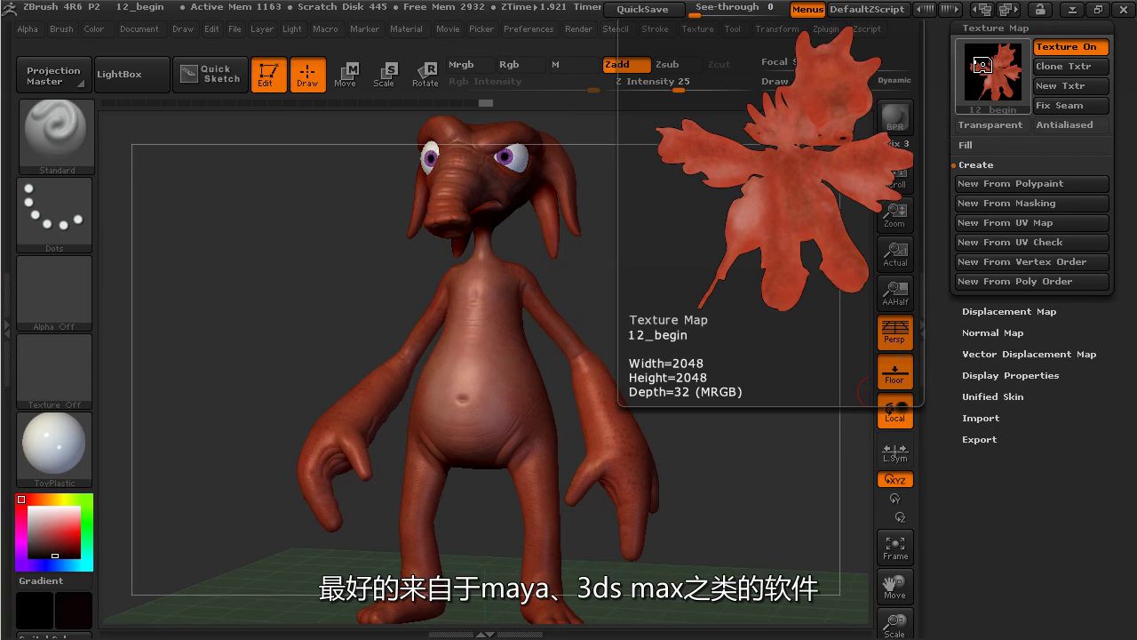
drag(725, 283, 707, 303)
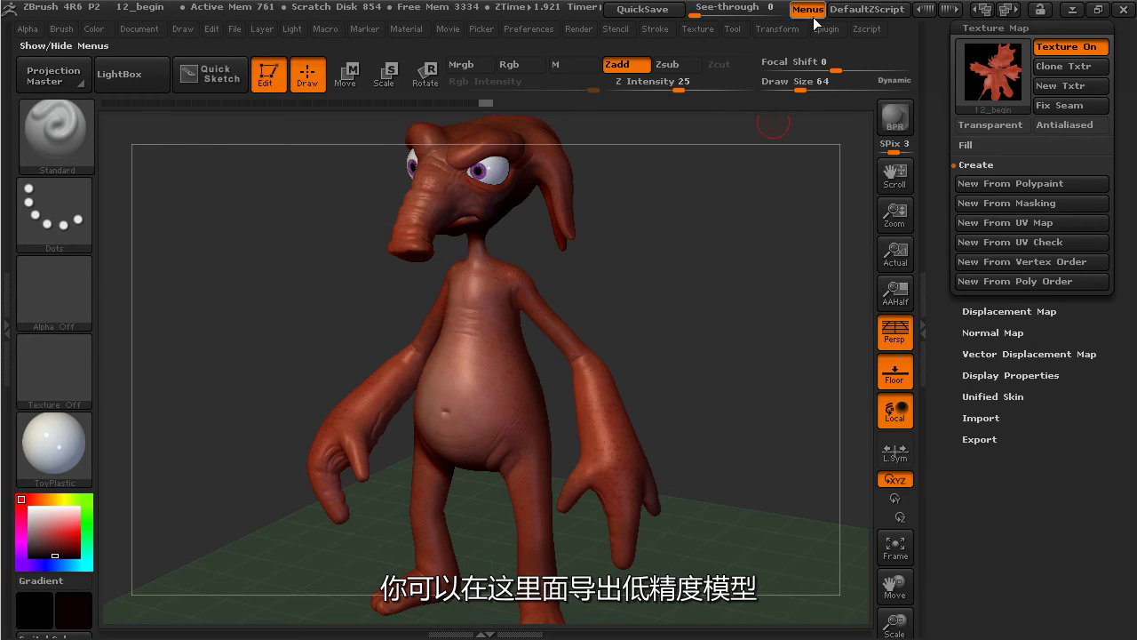
Generate a texture from the character's UV map to check the seams, and set the texture map back to Texture Off.
click(995, 28)
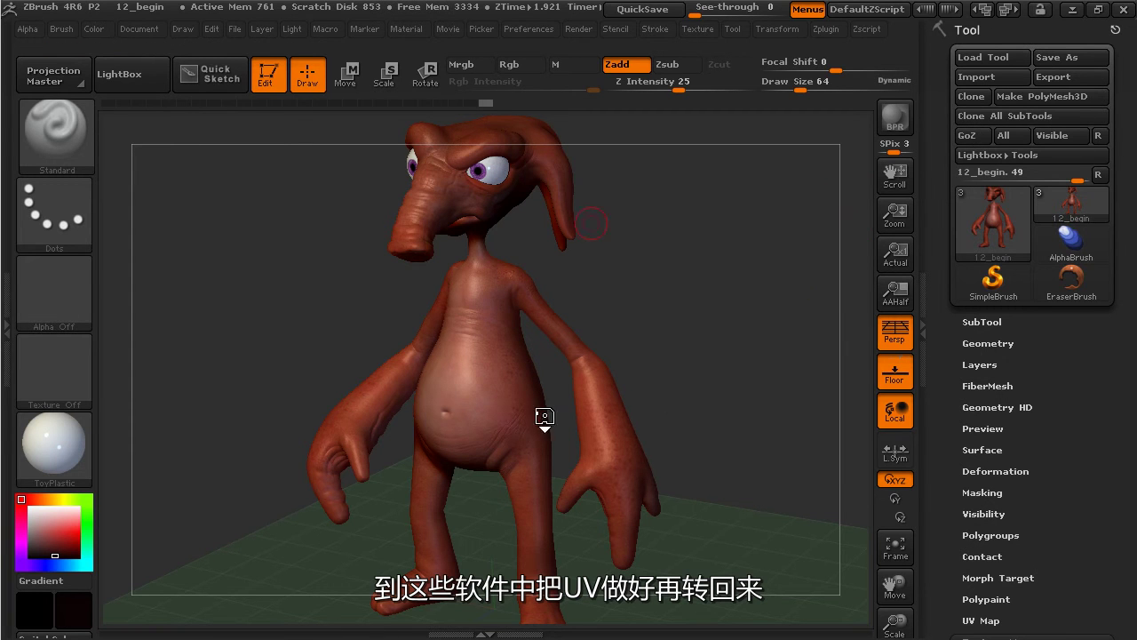
drag(946, 415, 945, 255)
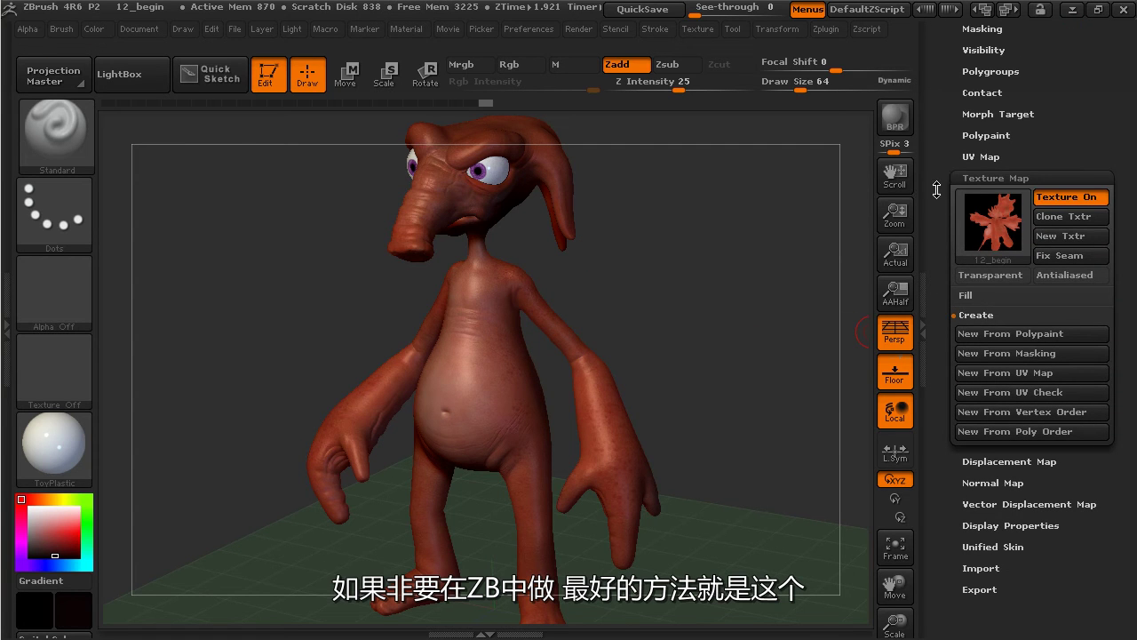
mouse_move(991, 226)
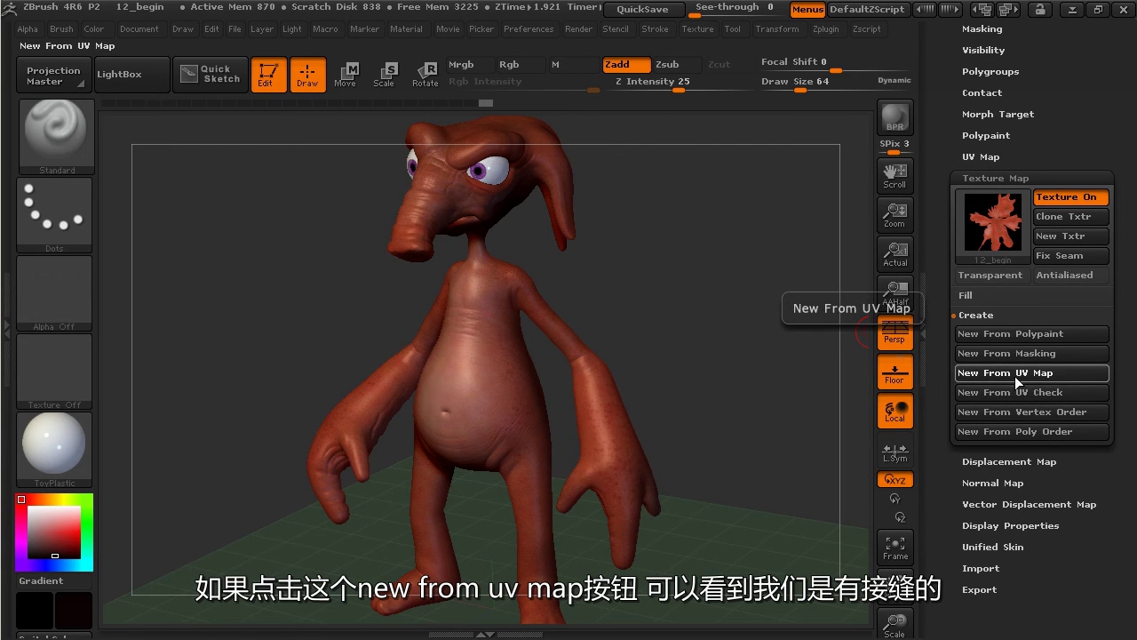
drag(844, 271, 433, 330)
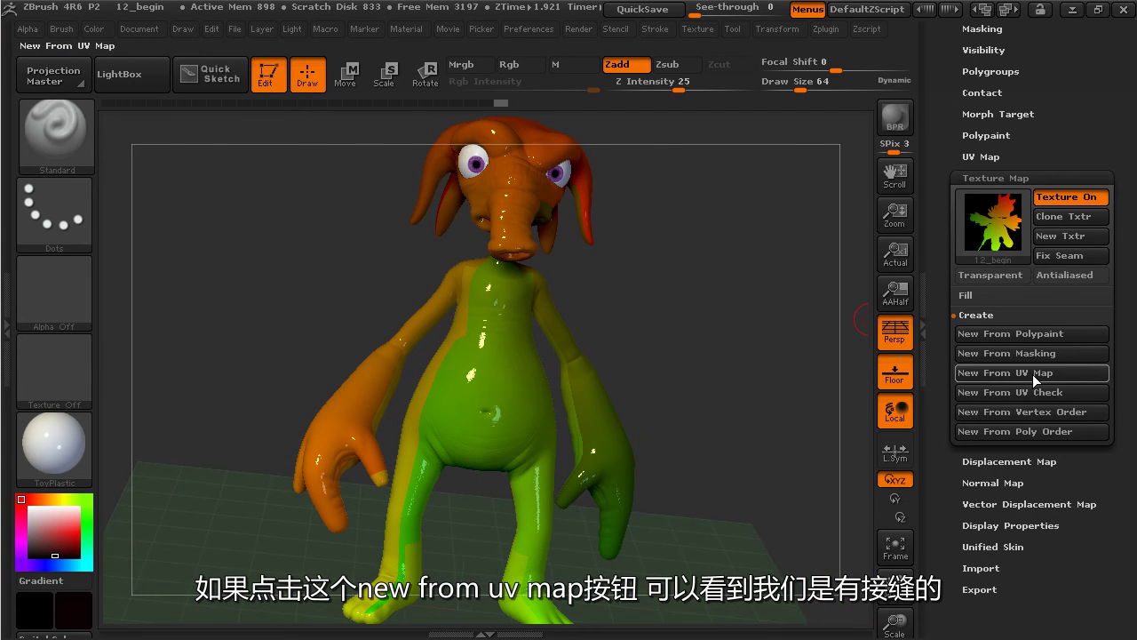
drag(761, 310, 782, 310)
drag(658, 316, 693, 299)
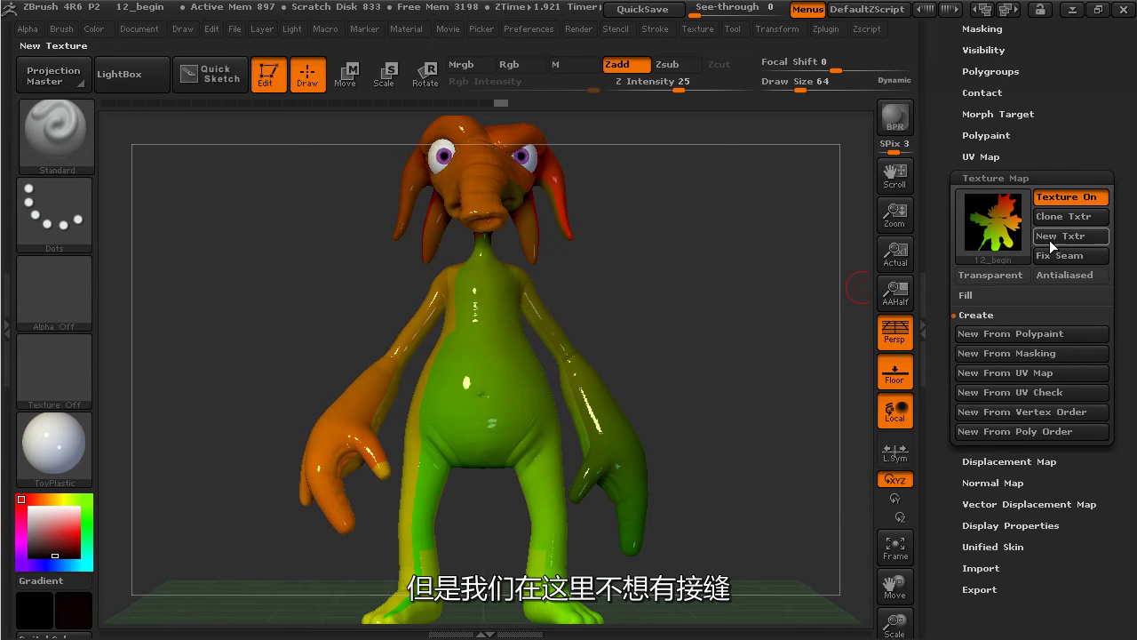
click(990, 242)
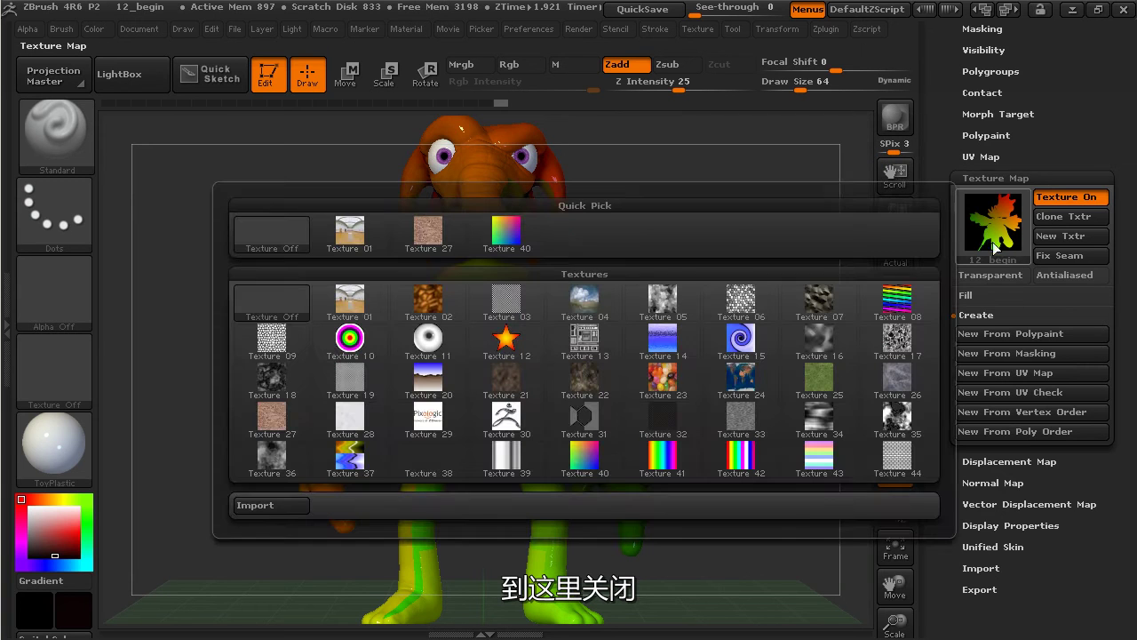
click(289, 234)
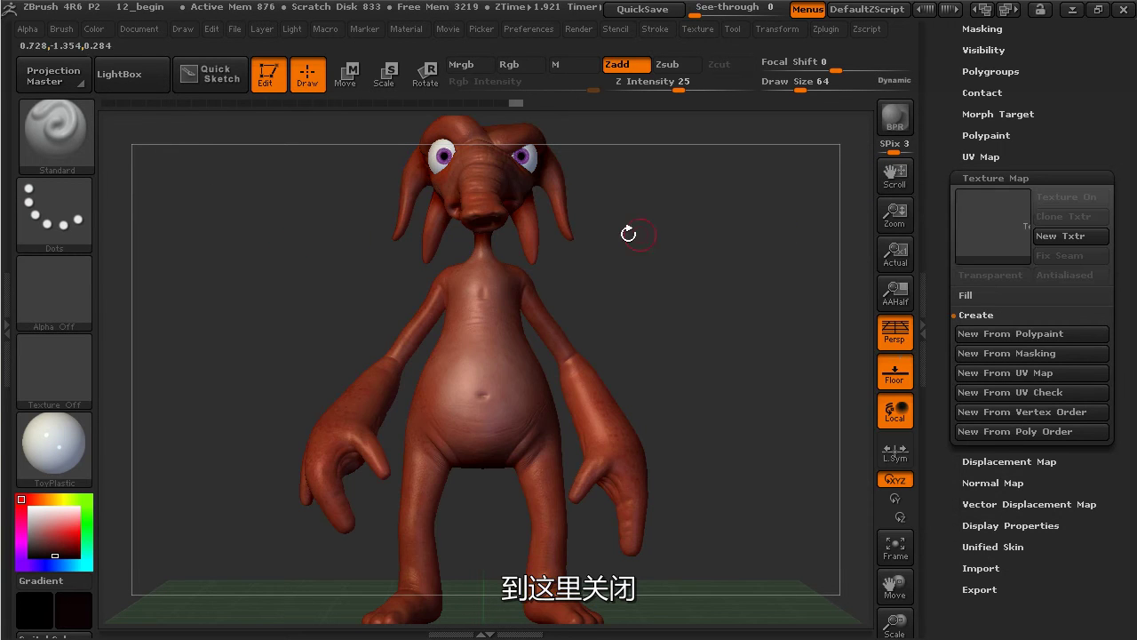
Lower the character mesh to its lowest subdivision level.
drag(747, 243, 724, 271)
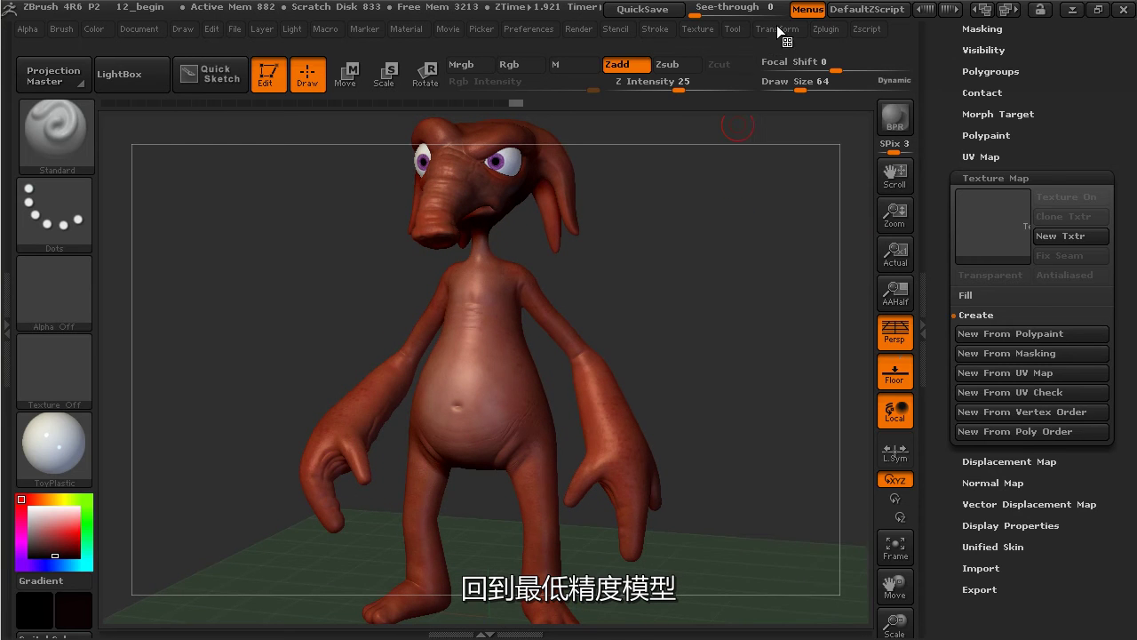
click(825, 30)
key(shift)
key(shift+d)
click(791, 30)
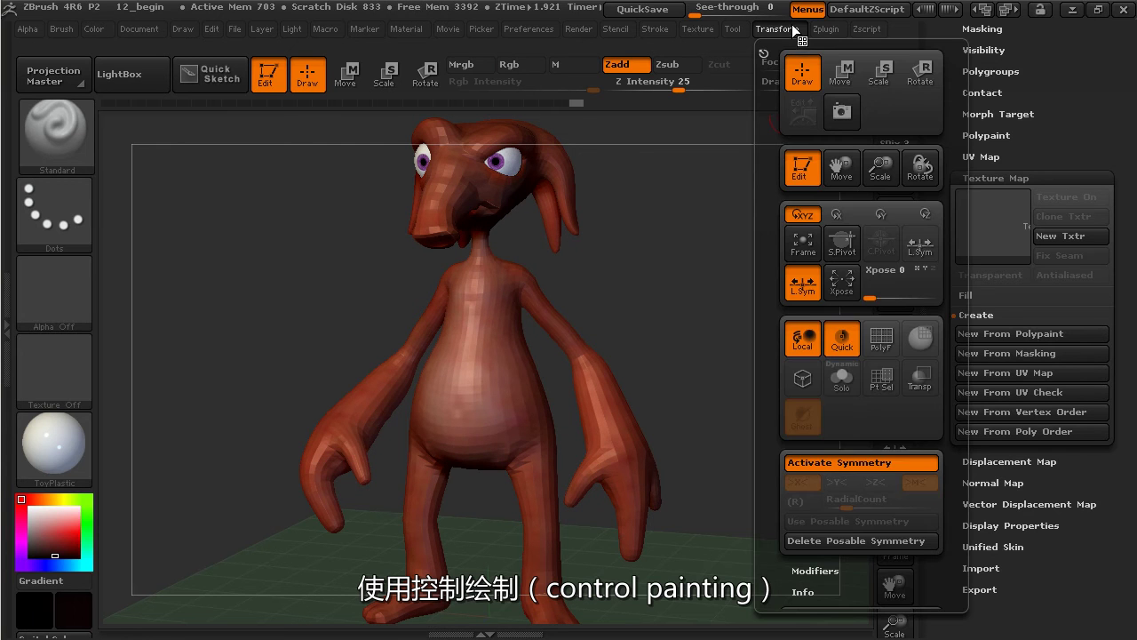
Turn off Symmetry in UV Master and create a clone of the character with Work On Clone.
click(826, 30)
drag(835, 409, 833, 318)
click(877, 305)
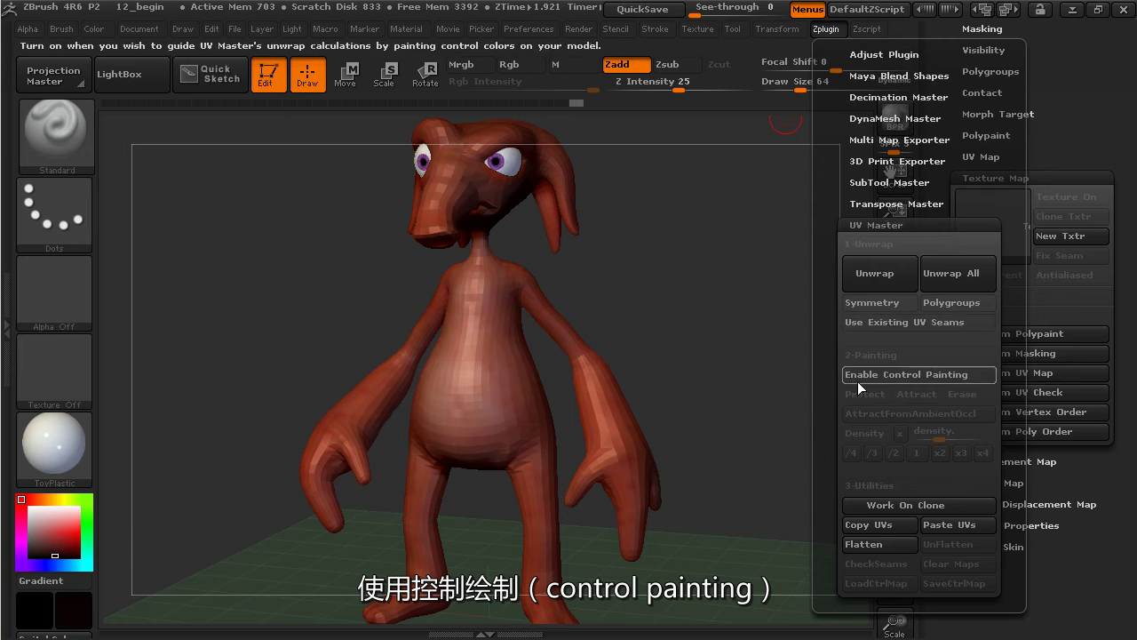
click(818, 28)
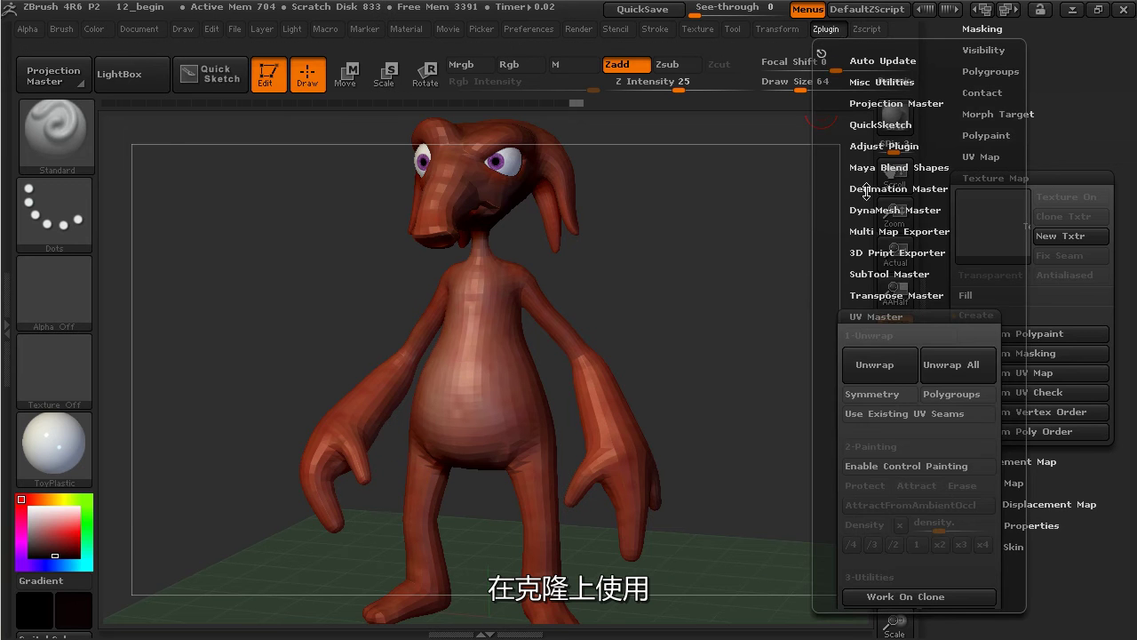
click(907, 596)
Enable UV Master's control painting in Protect mode and set the brush's draw size to 136.
click(774, 29)
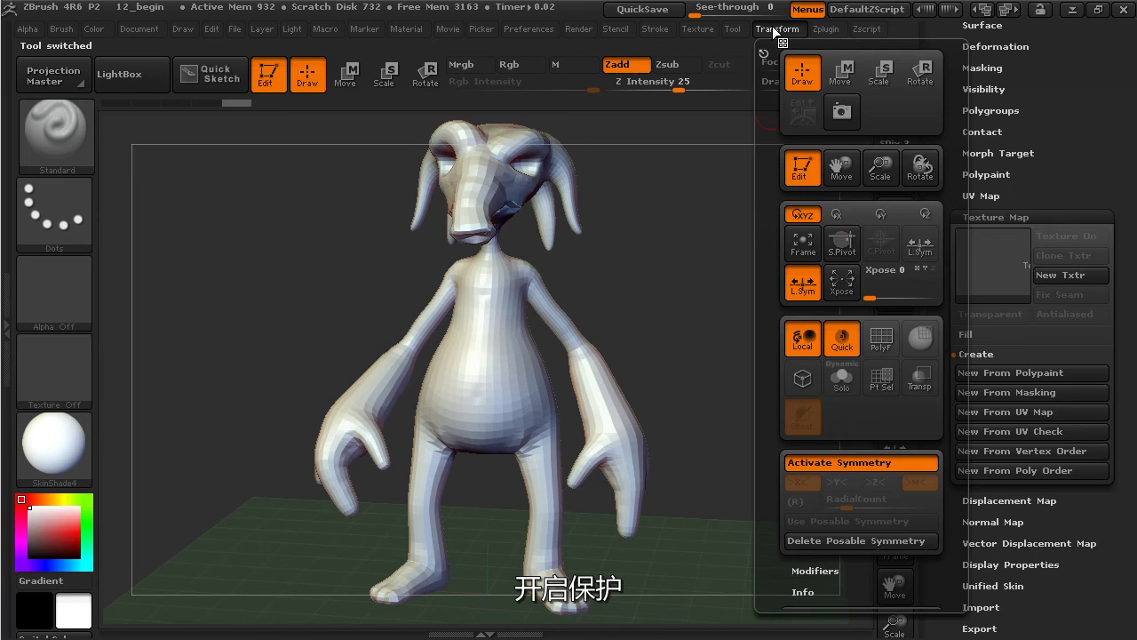
click(826, 27)
click(892, 468)
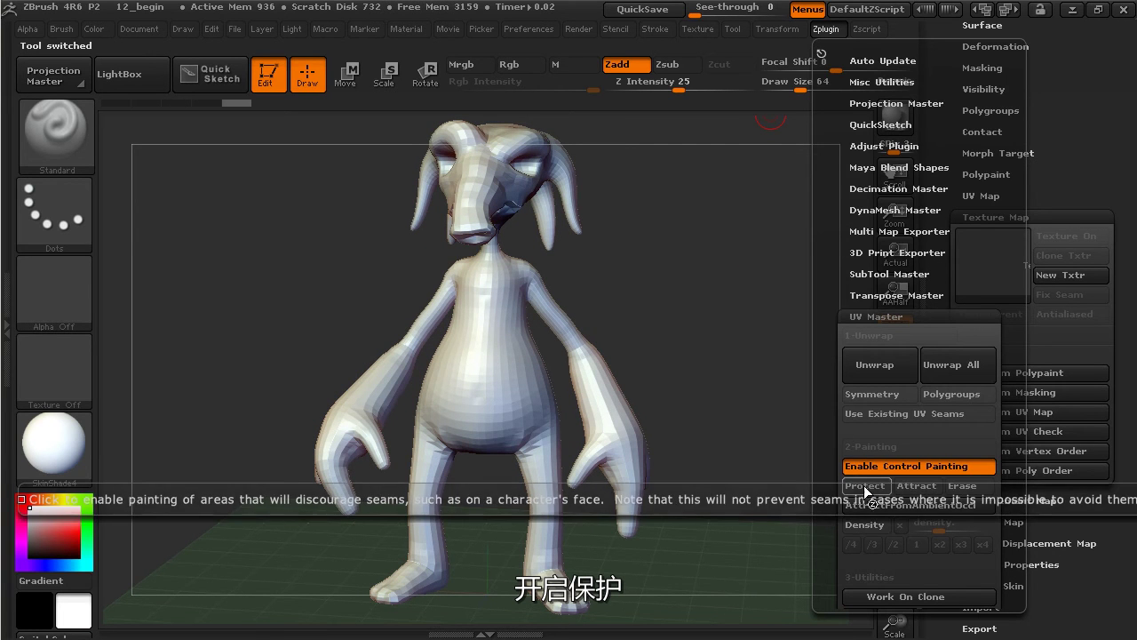
click(864, 485)
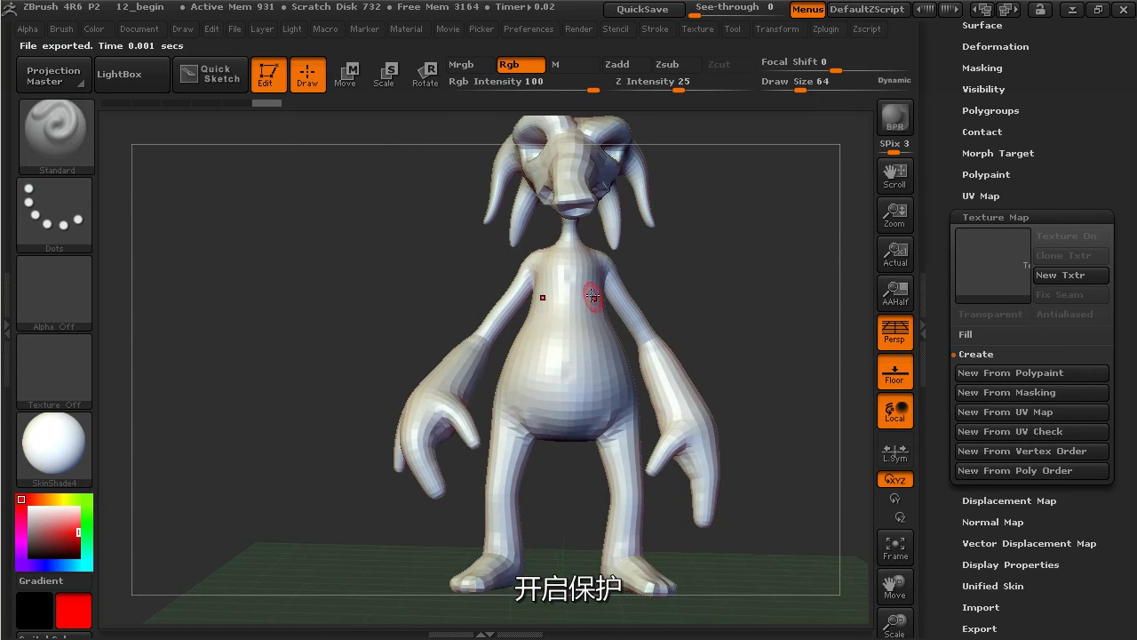
drag(804, 88, 817, 91)
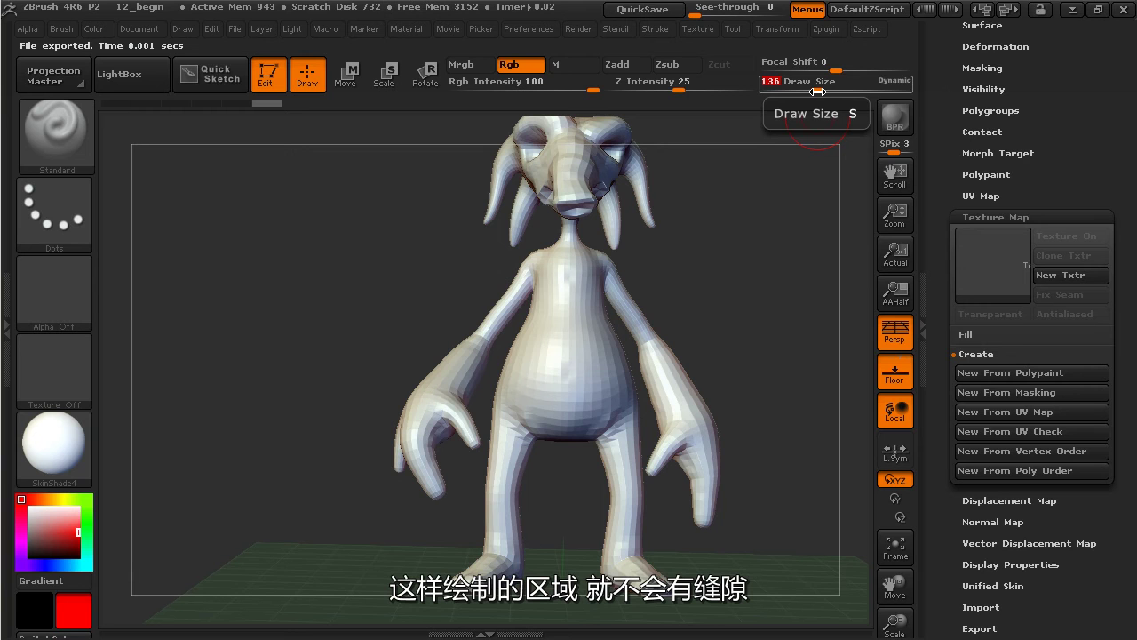
Paint red protected areas over the clone's chest, belly, trunk and face.
drag(675, 259, 682, 292)
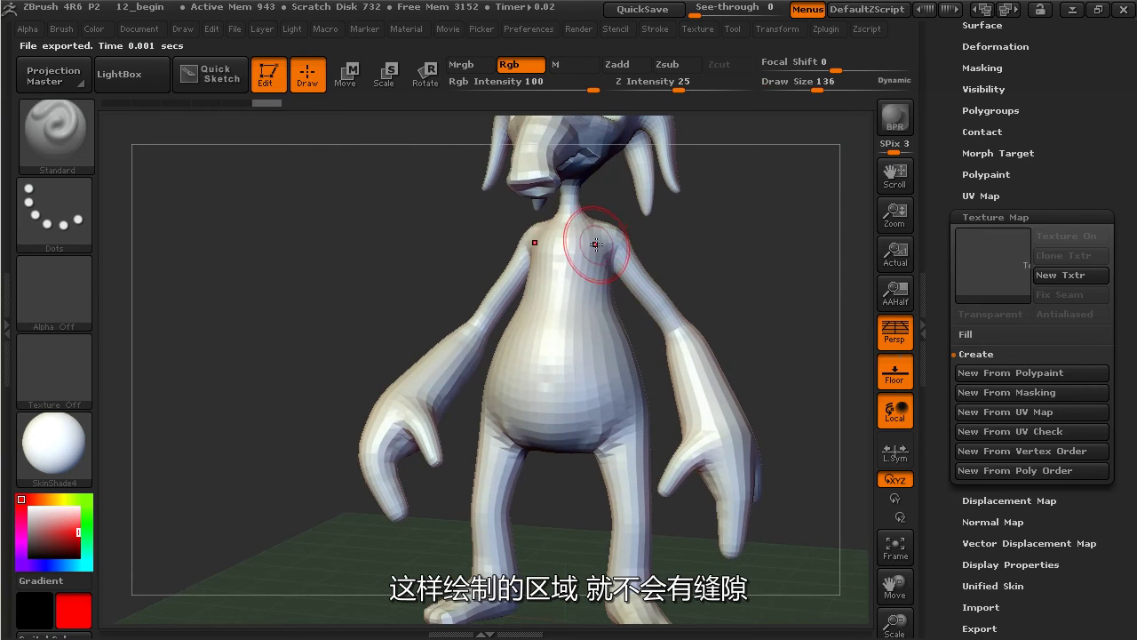
mouse_move(604, 237)
mouse_down()
mouse_move(551, 249)
mouse_move(569, 266)
mouse_move(560, 302)
mouse_move(580, 334)
mouse_move(533, 302)
mouse_move(600, 307)
mouse_move(515, 382)
mouse_move(598, 416)
mouse_up()
alt+drag(667, 219, 755, 366)
mouse_move(592, 294)
mouse_down()
mouse_move(574, 342)
mouse_move(597, 275)
mouse_move(636, 218)
mouse_move(646, 240)
mouse_move(638, 250)
mouse_up()
mouse_move(757, 321)
mouse_down()
mouse_move(768, 307)
mouse_move(653, 305)
mouse_move(717, 303)
mouse_up()
drag(797, 212, 886, 215)
drag(690, 314, 664, 300)
drag(779, 268, 711, 271)
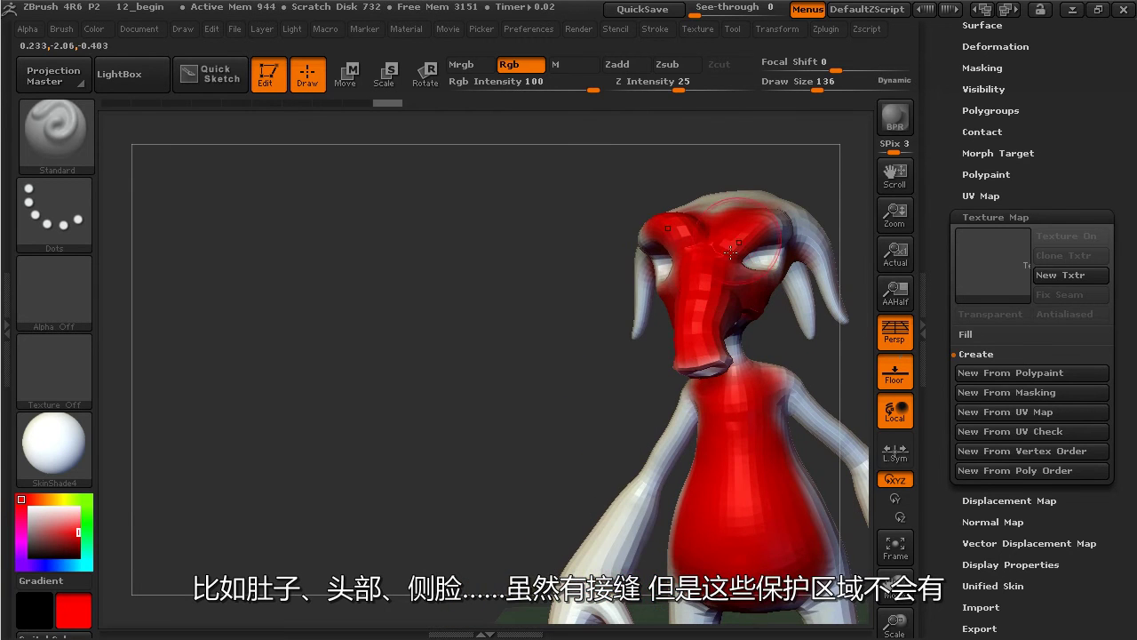
Switch control painting to Attract and paint a blue seam-attracting area over the top and back of the clone's head.
click(828, 29)
click(926, 483)
mouse_move(539, 479)
mouse_down()
mouse_move(467, 416)
mouse_move(521, 436)
mouse_move(370, 442)
mouse_move(731, 364)
mouse_move(506, 428)
mouse_up()
drag(508, 337, 548, 524)
drag(483, 280, 462, 192)
drag(619, 286, 688, 420)
drag(533, 357, 507, 304)
drag(645, 323, 782, 308)
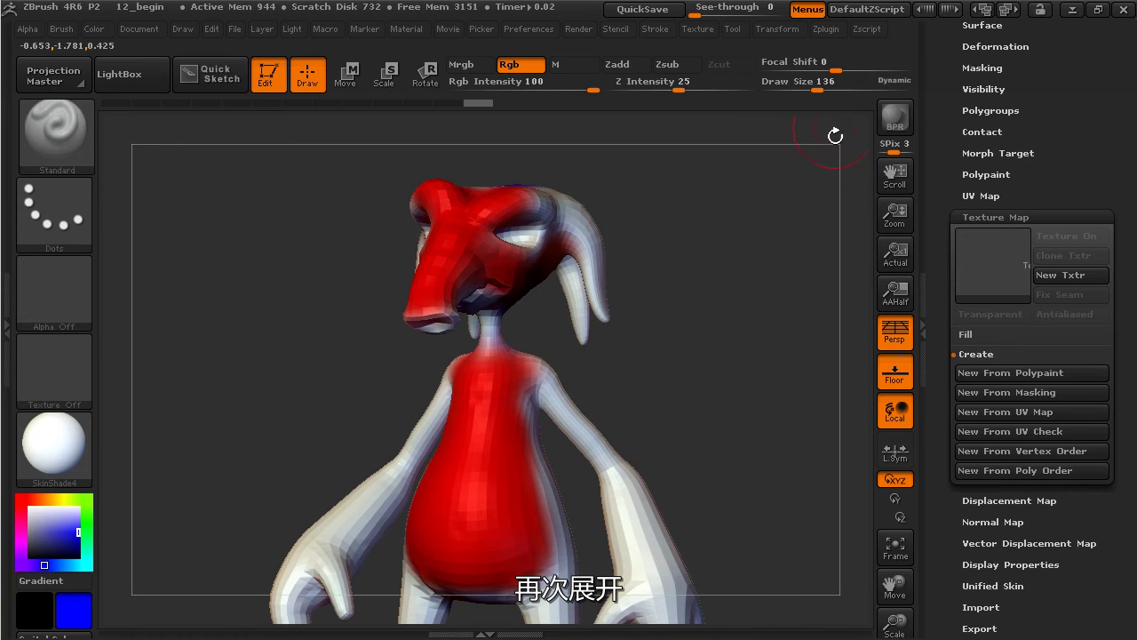
Unwrap the clone using the painted guides and generate a texture from its UV map to check the seams.
click(826, 28)
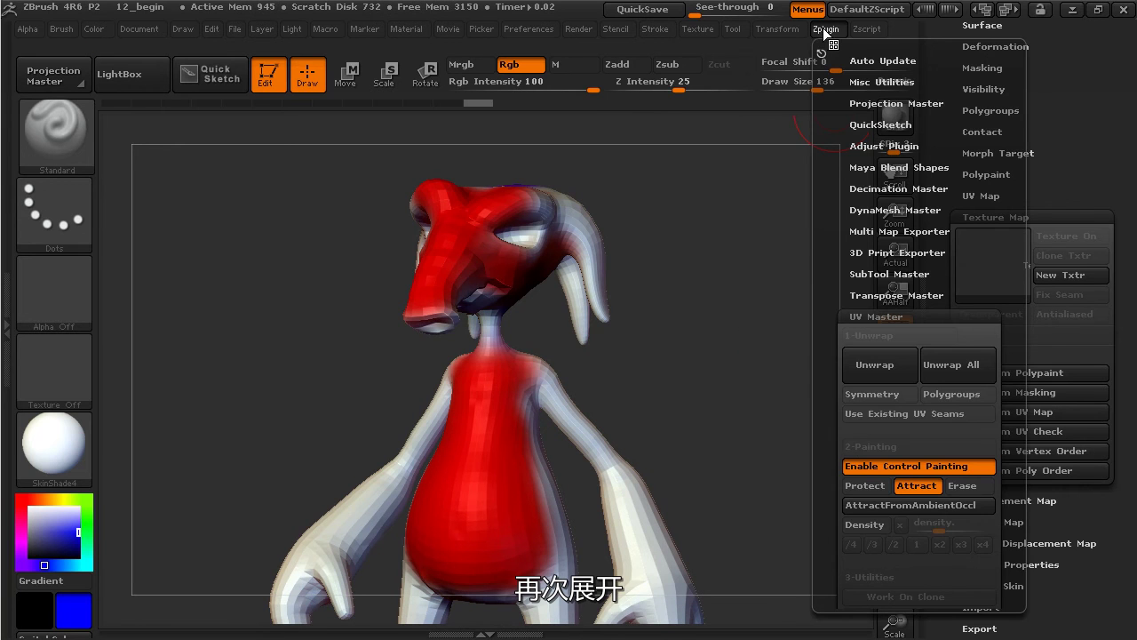
click(863, 371)
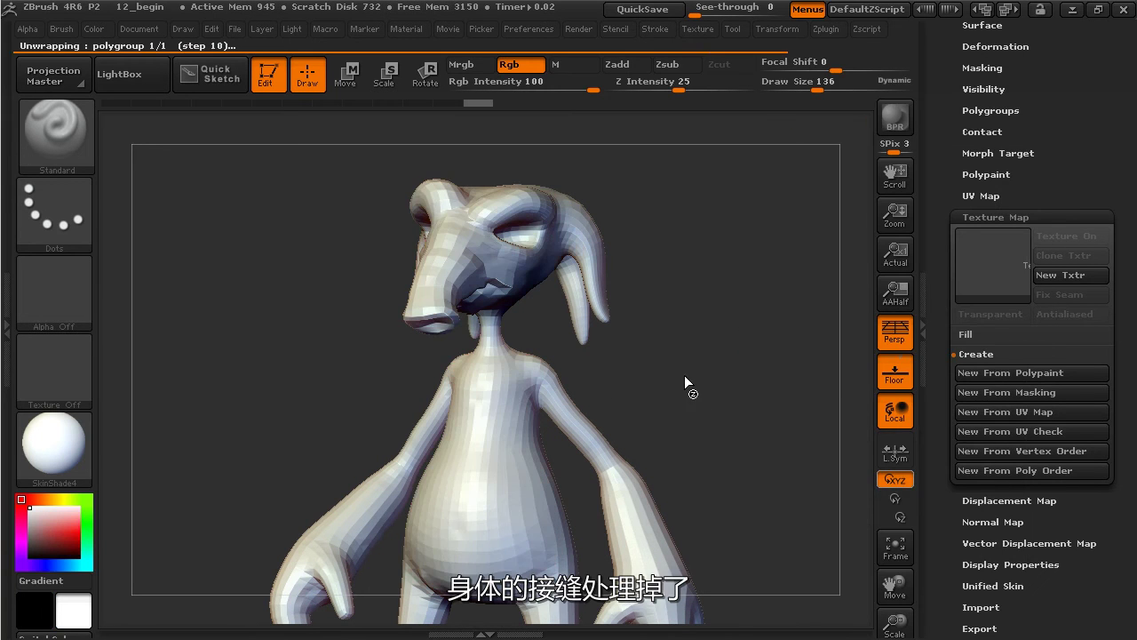
click(1021, 411)
drag(792, 376, 741, 359)
Set the clone's texture map to Texture Off.
click(1019, 263)
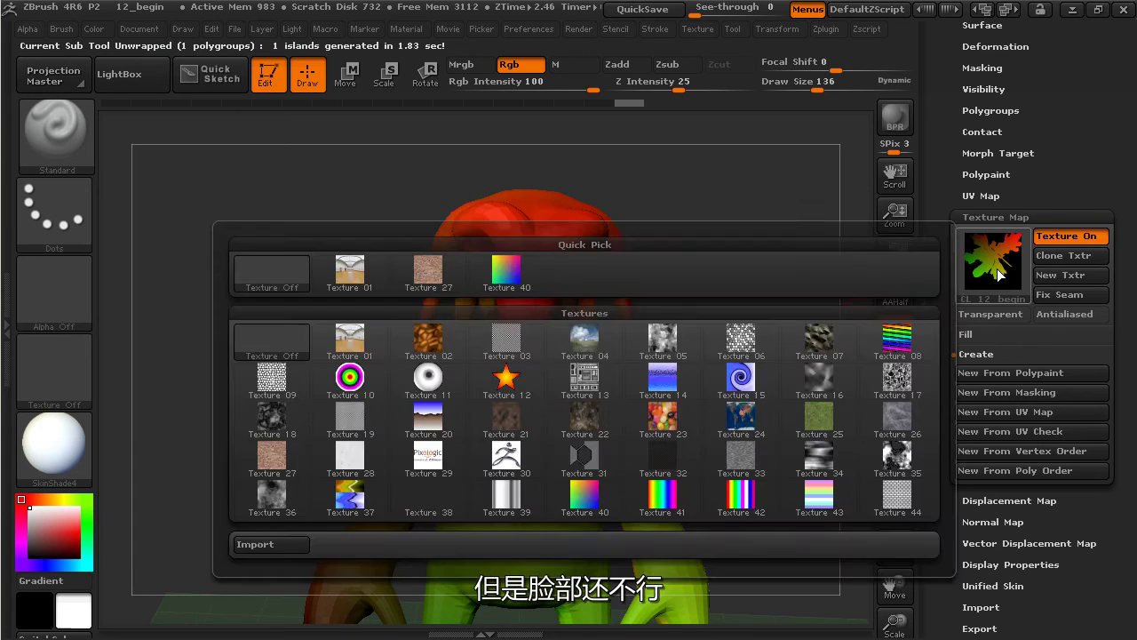
click(992, 270)
click(251, 283)
drag(785, 281, 749, 205)
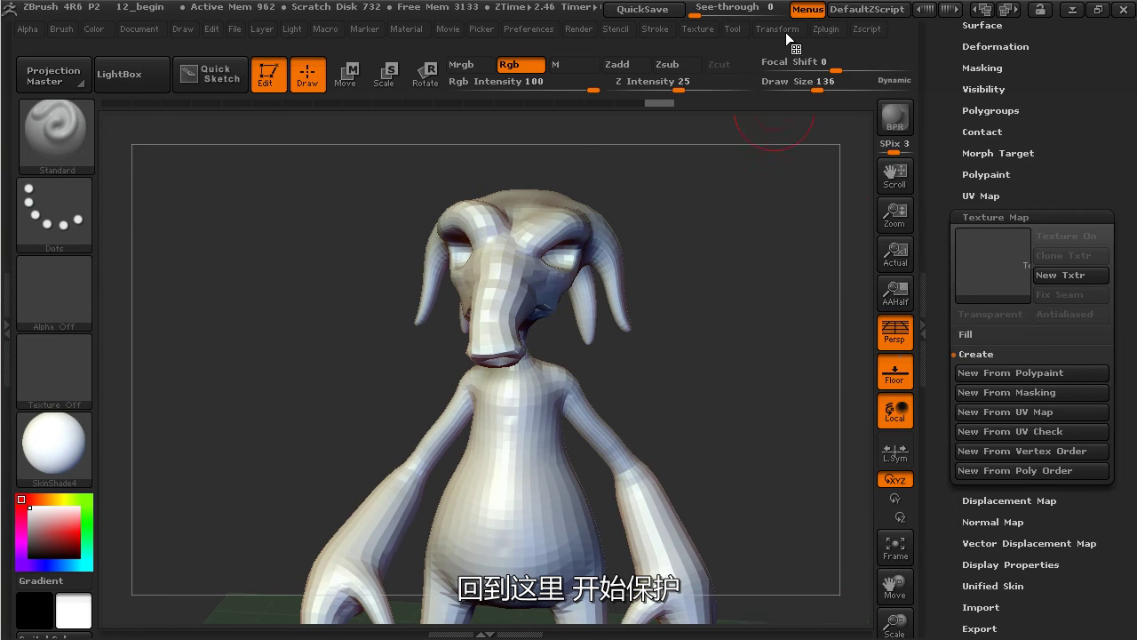
Return control painting to Protect and extend the red protected area over the sides of the head and the forehead.
click(781, 32)
click(828, 32)
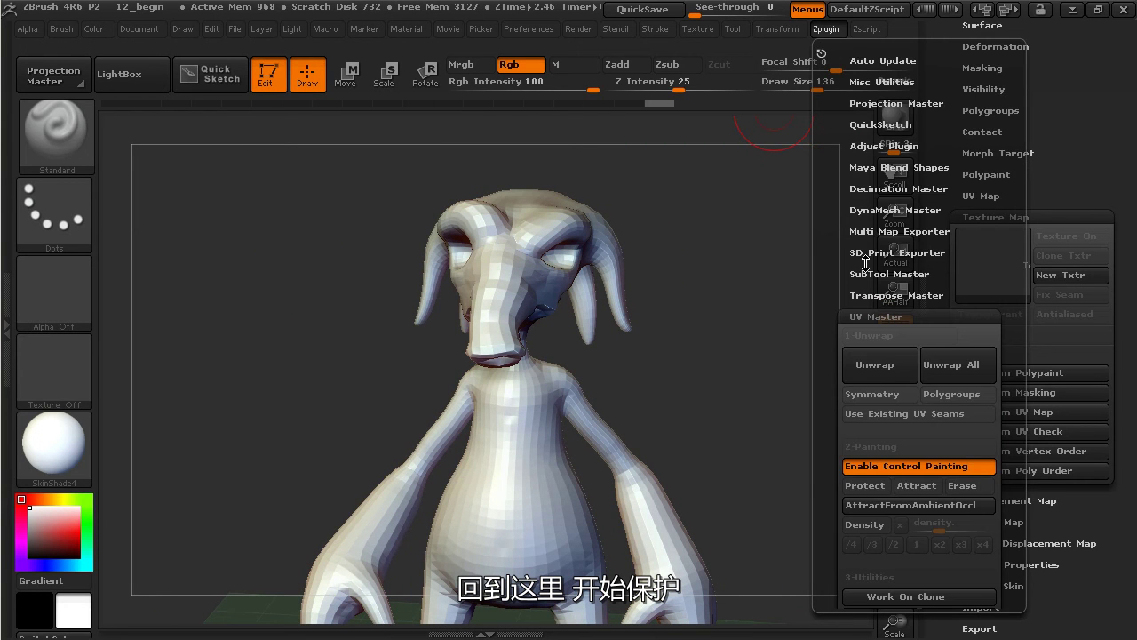
click(864, 487)
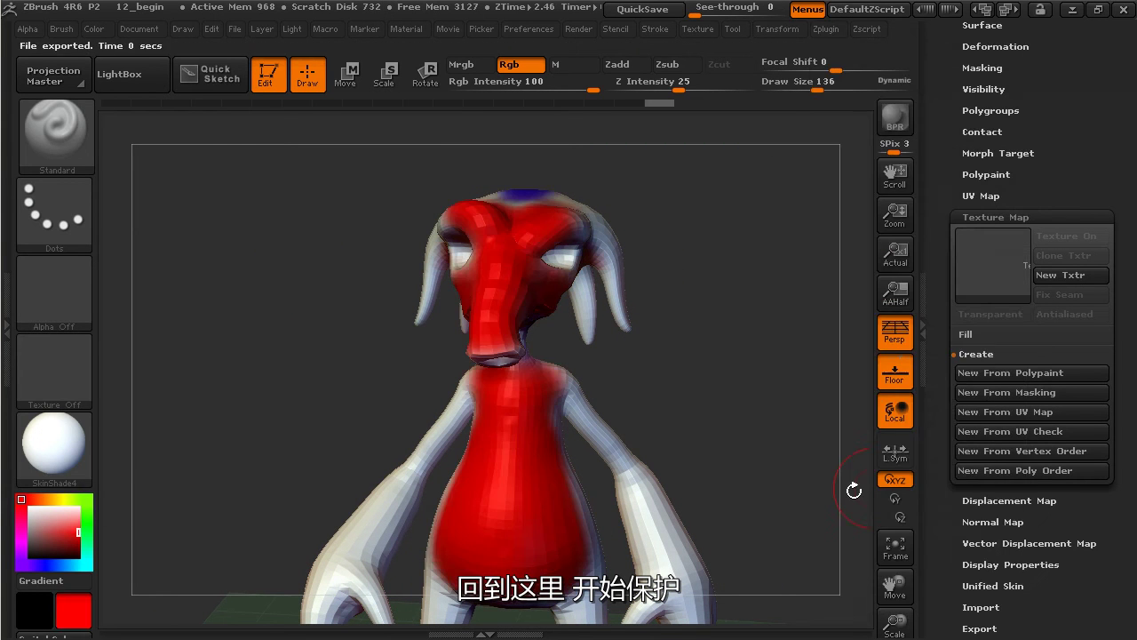
mouse_move(746, 327)
mouse_down()
mouse_move(683, 332)
mouse_move(735, 341)
mouse_up()
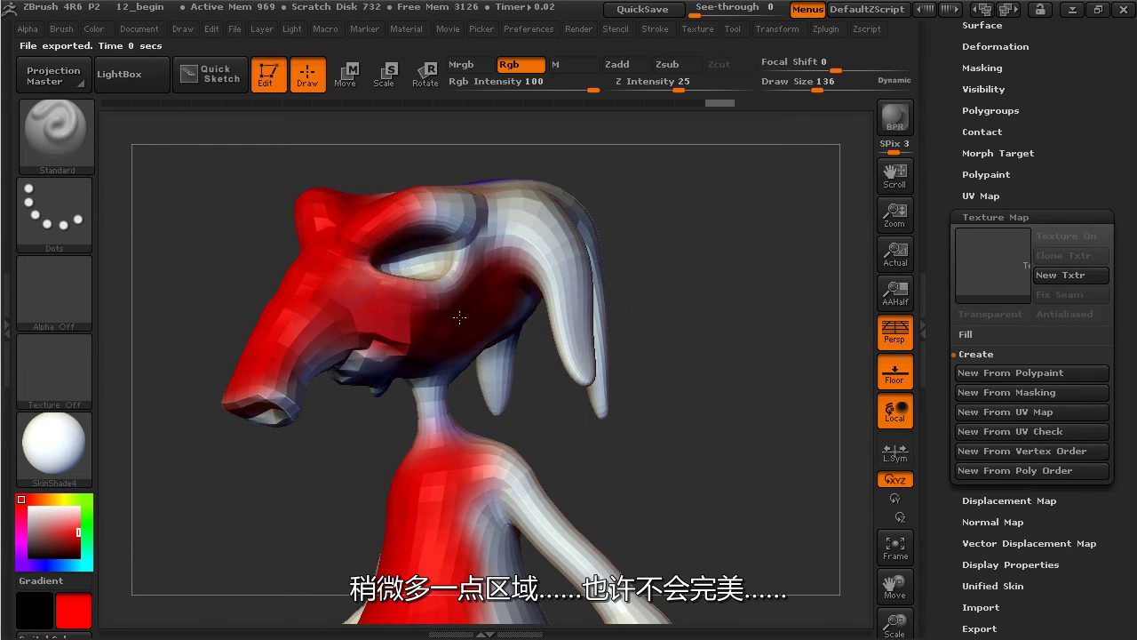
mouse_move(462, 284)
mouse_down()
mouse_move(384, 268)
mouse_move(360, 282)
mouse_move(342, 364)
mouse_move(313, 345)
mouse_up()
drag(640, 233, 780, 233)
mouse_move(460, 317)
mouse_down()
mouse_move(497, 333)
mouse_move(530, 398)
mouse_up()
drag(658, 288, 741, 304)
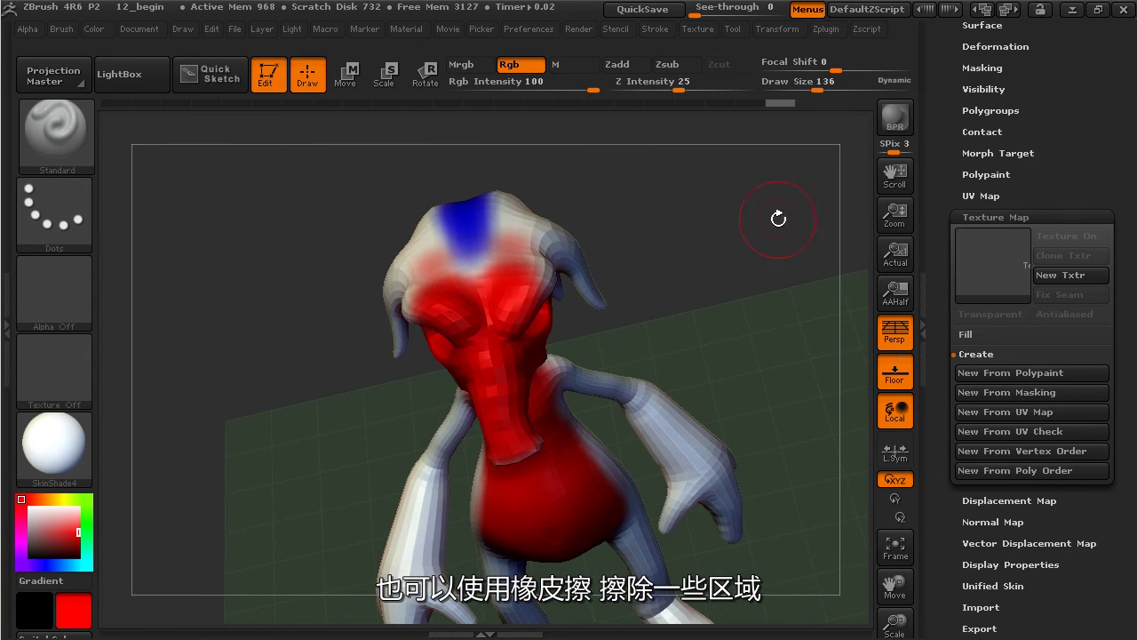
Switch control painting to Erase and remove the protection paint on the upper forehead near the blue area.
click(826, 29)
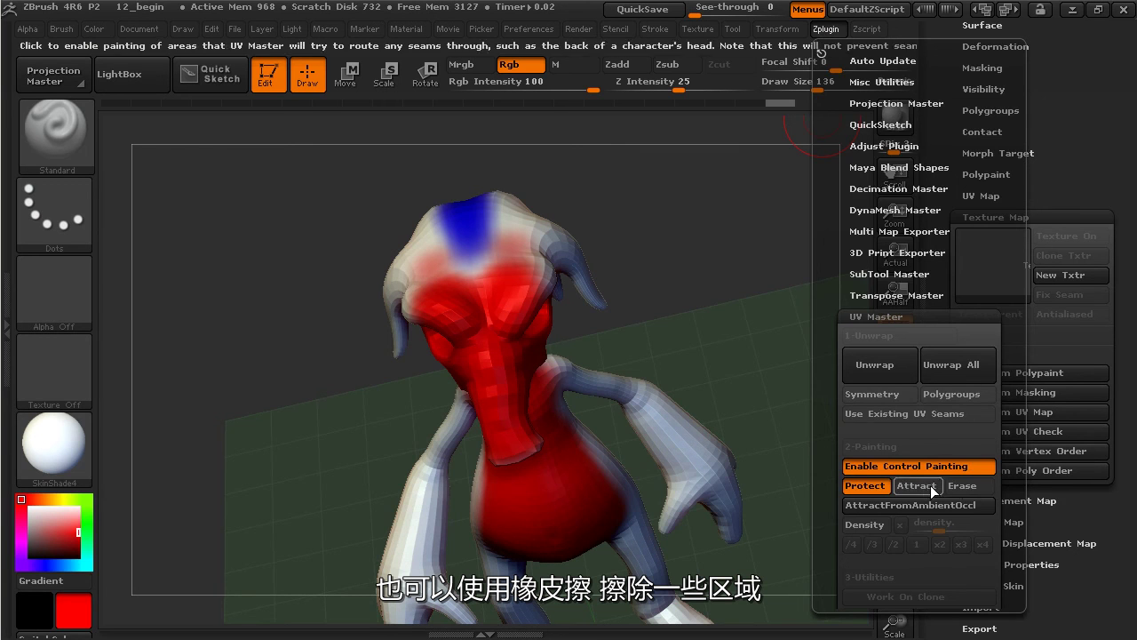
click(962, 486)
mouse_move(449, 266)
mouse_down()
mouse_move(490, 283)
mouse_move(482, 251)
mouse_move(521, 270)
mouse_up()
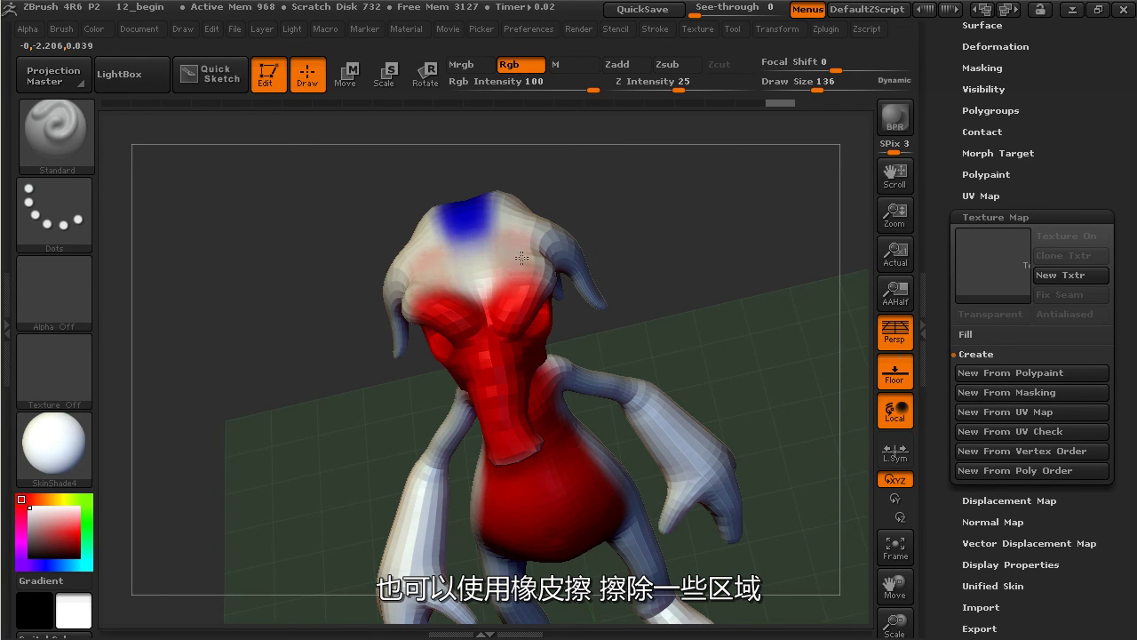
mouse_move(720, 329)
mouse_down()
mouse_move(708, 247)
mouse_move(802, 299)
mouse_move(762, 302)
mouse_move(787, 328)
mouse_move(731, 379)
mouse_move(742, 386)
mouse_up()
drag(377, 333, 877, 166)
Unwrap the clone again with the revised control painting and generate a texture map from its polypaint.
click(823, 31)
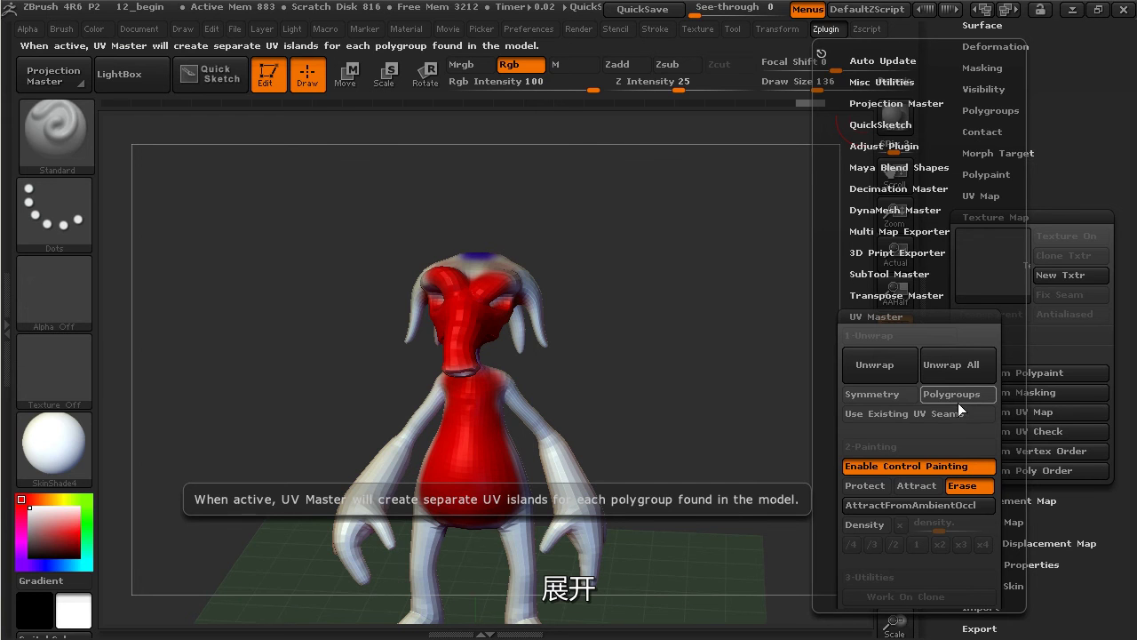
click(887, 366)
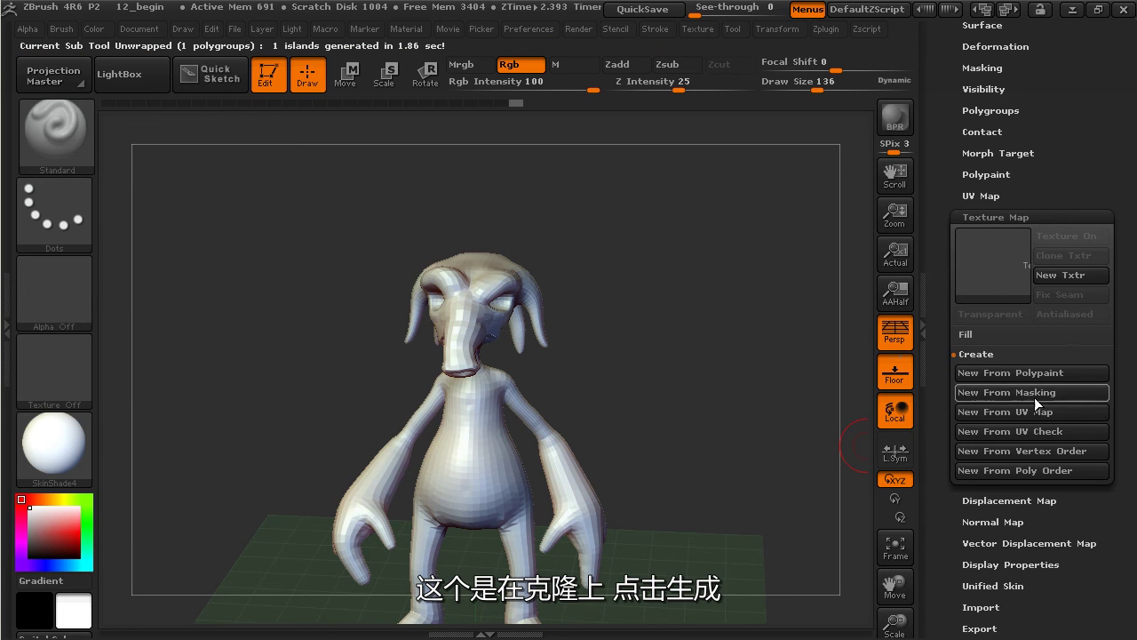
click(1027, 373)
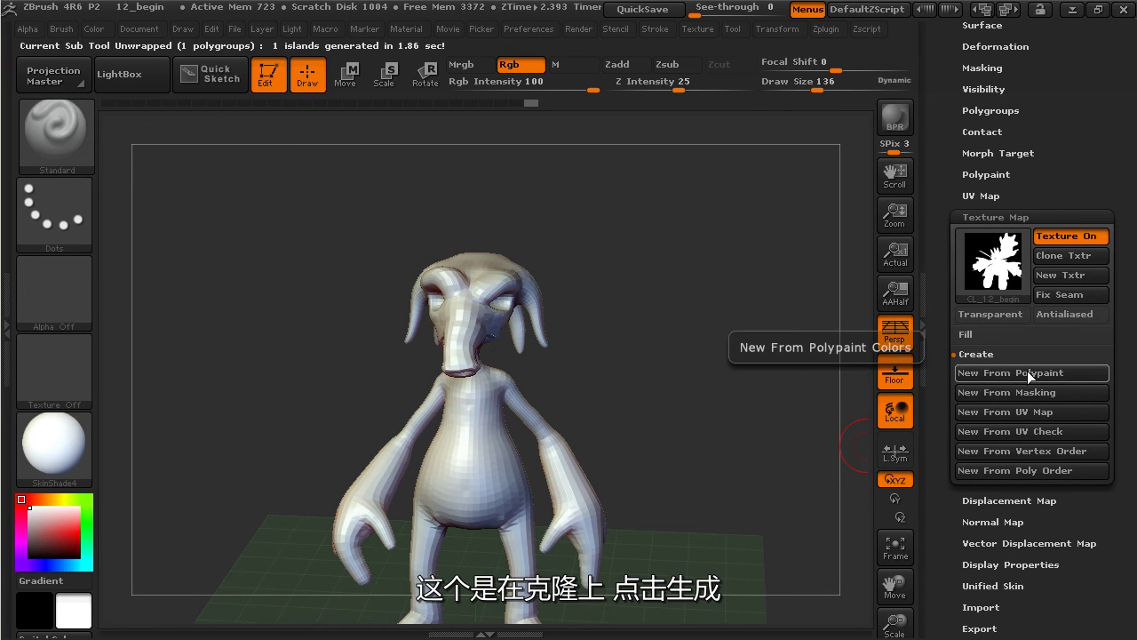
Generate a texture from the clone's UV map, inspect it on the model and turn the texture display off.
drag(814, 370, 756, 373)
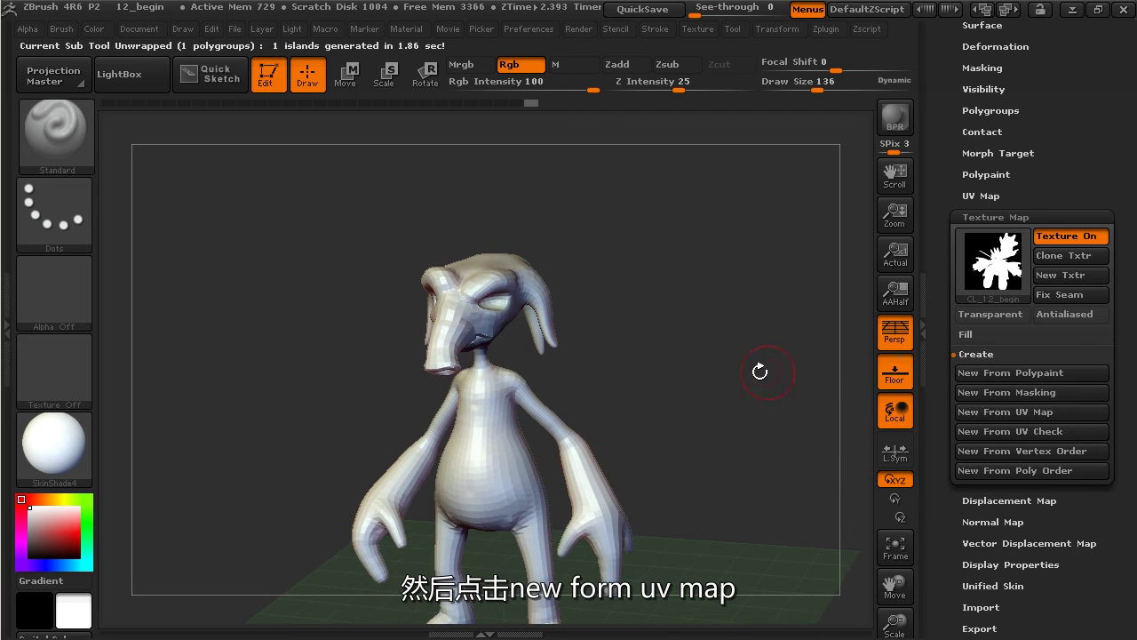
click(1043, 414)
drag(774, 310, 787, 388)
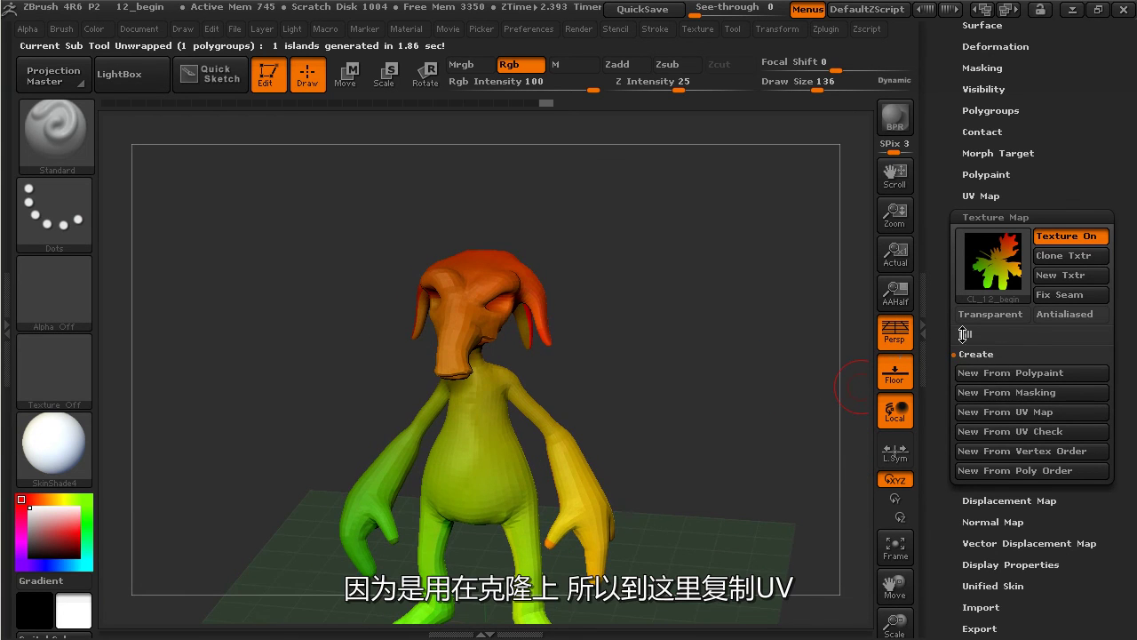
click(1066, 236)
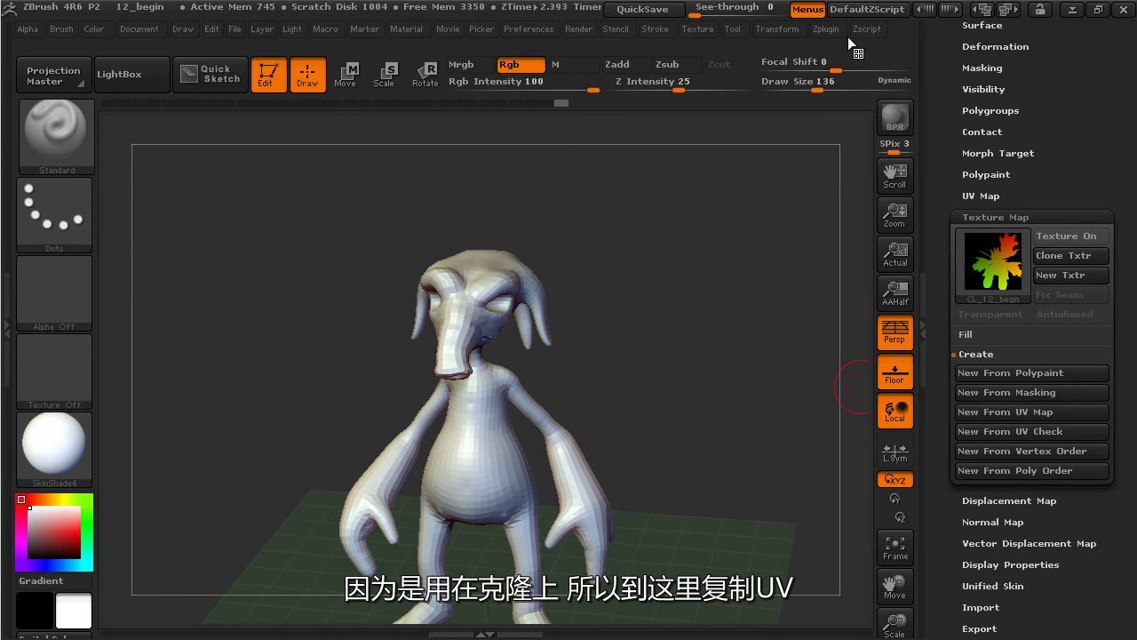
Copy the clone's UVs with UV Master.
click(827, 29)
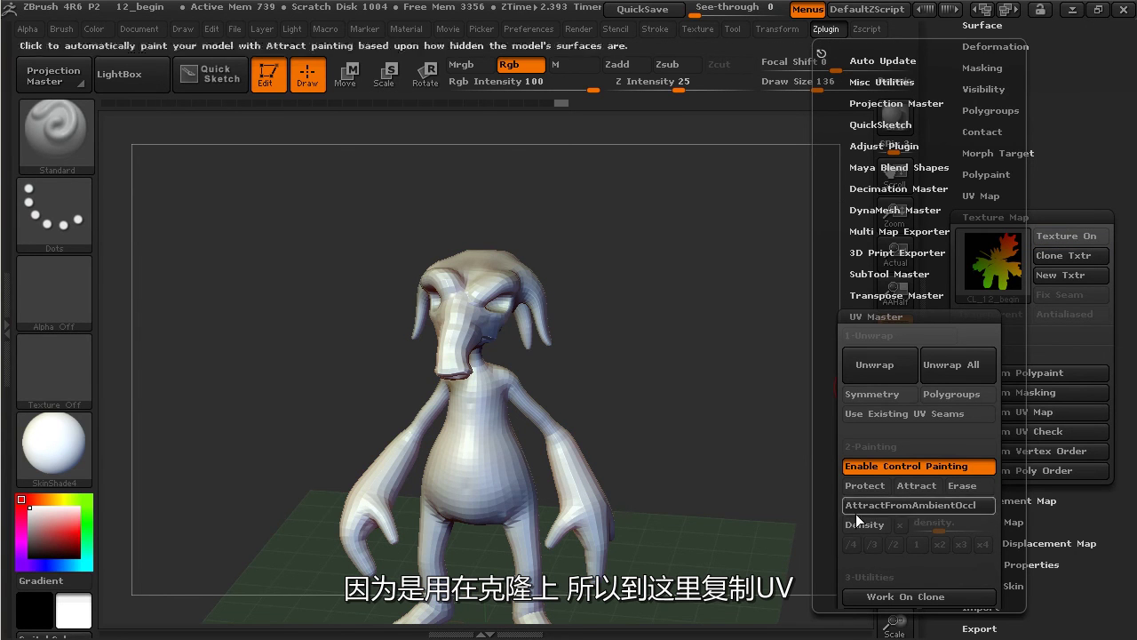
drag(853, 556, 844, 349)
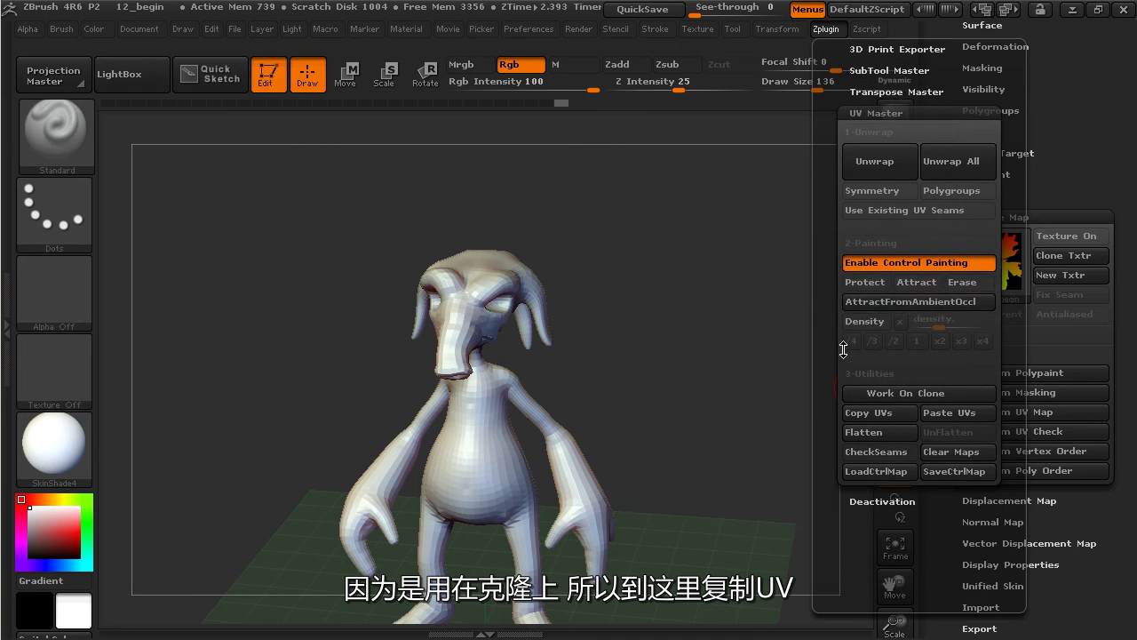
click(877, 412)
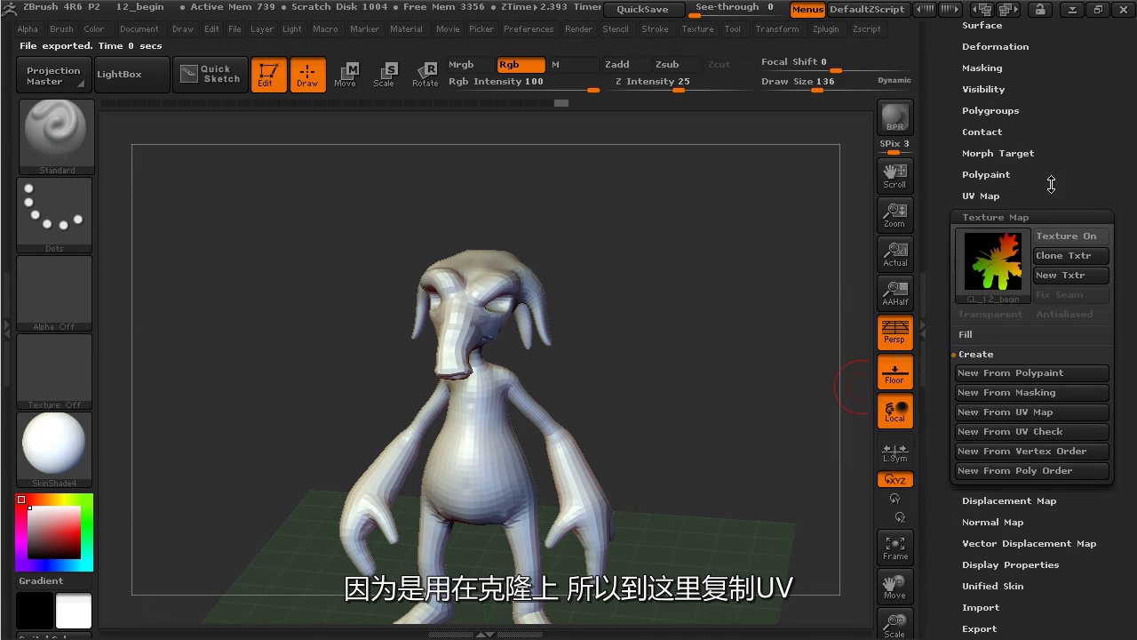
Switch to the original 12_begin_1 model and paste the copied UVs onto it with UV Master.
drag(937, 95, 960, 263)
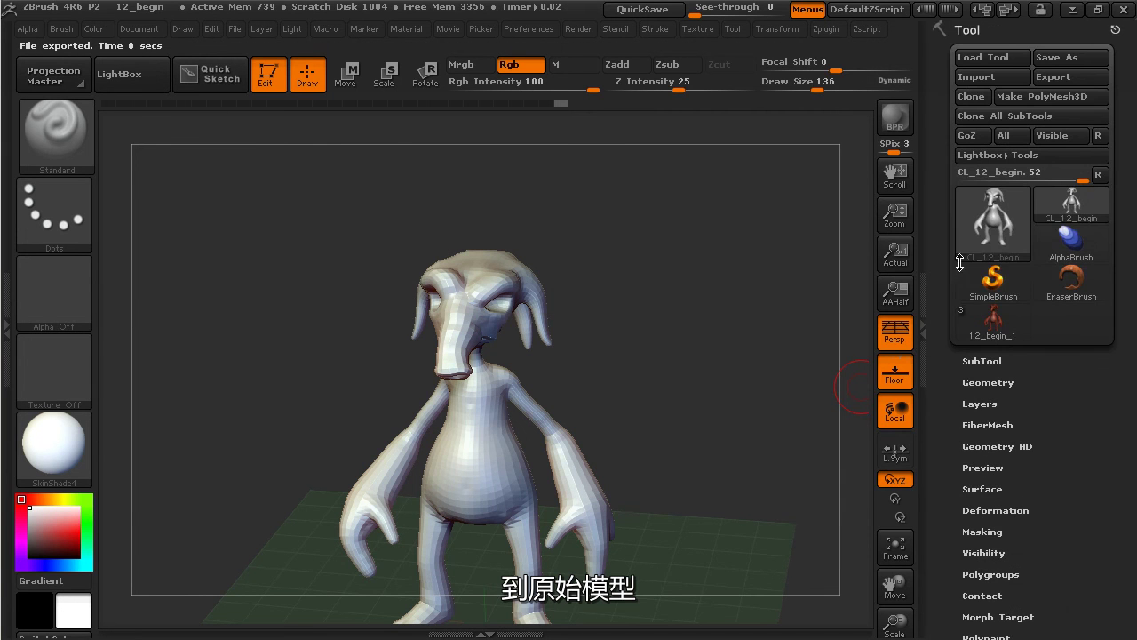
click(984, 224)
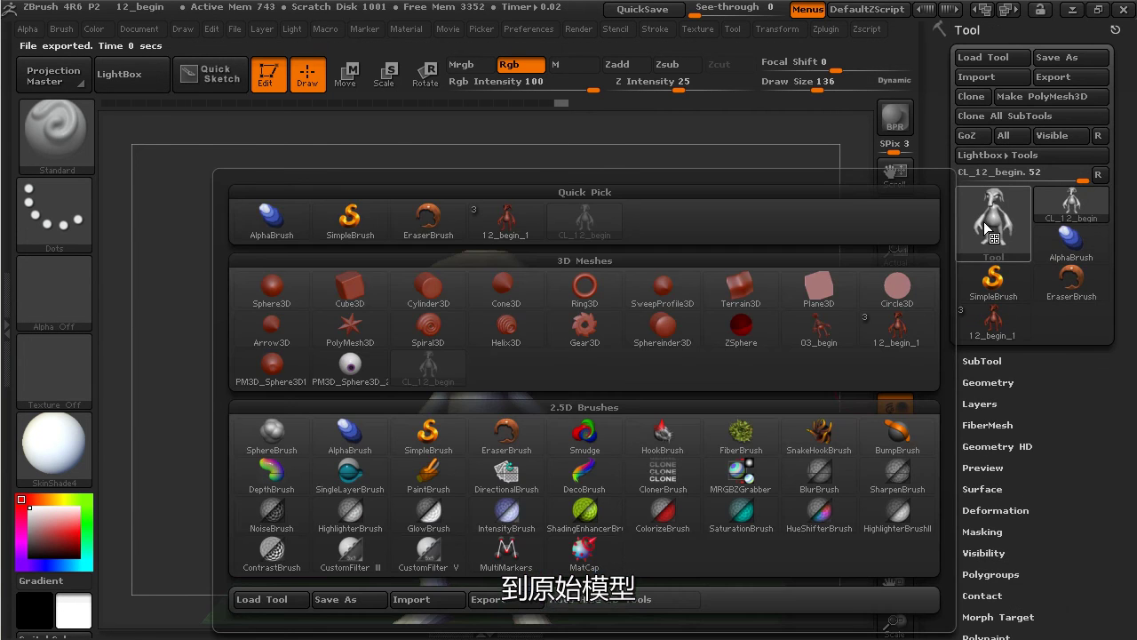
click(523, 227)
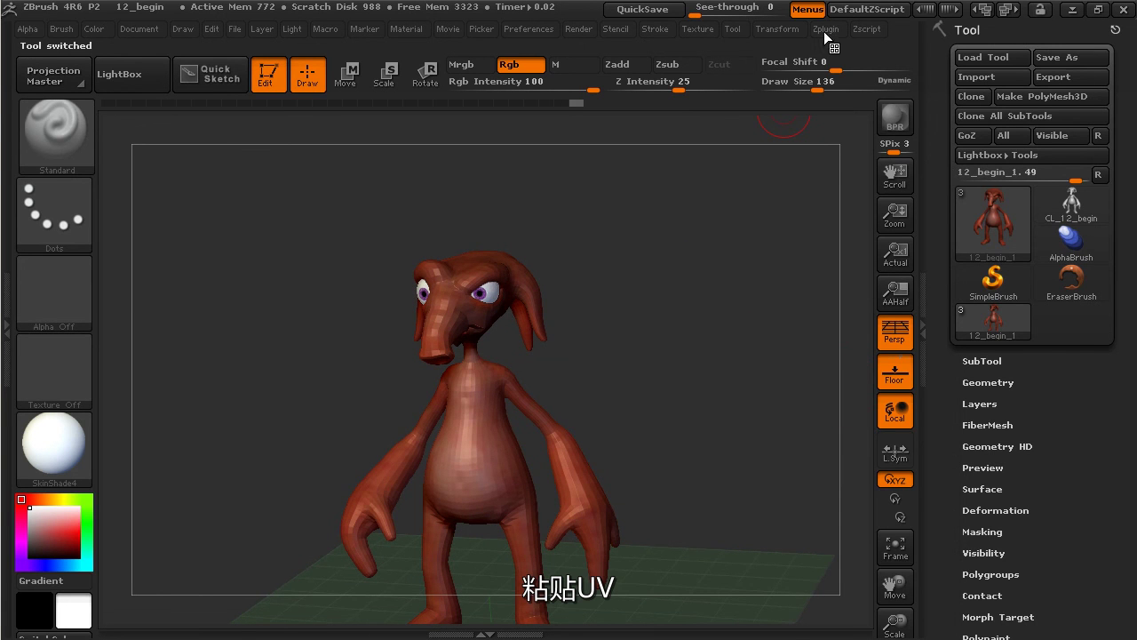
click(825, 31)
drag(831, 534, 829, 425)
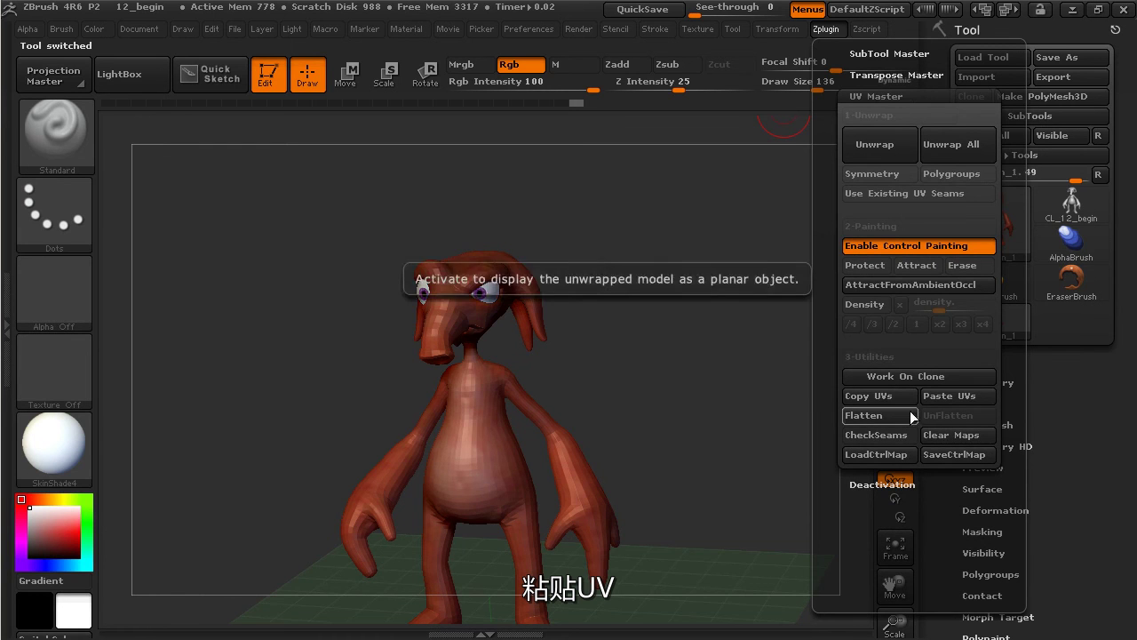
click(949, 396)
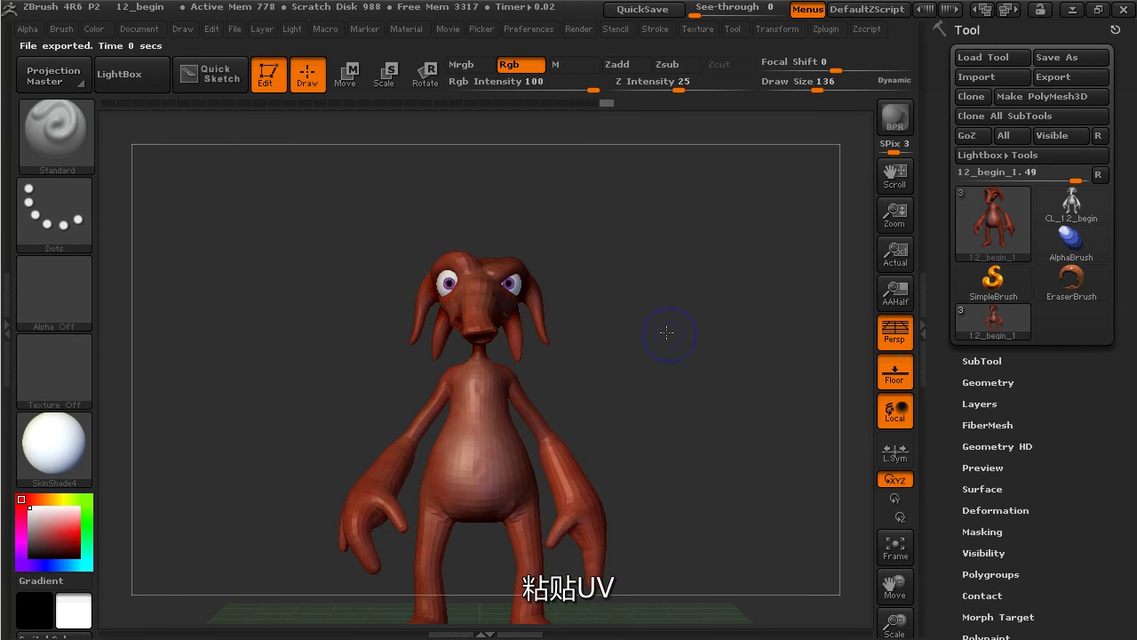
Raise the original model to a higher subdivision level and generate a texture map from its polypaint.
drag(944, 462, 939, 382)
scroll(933, 418, down, 3)
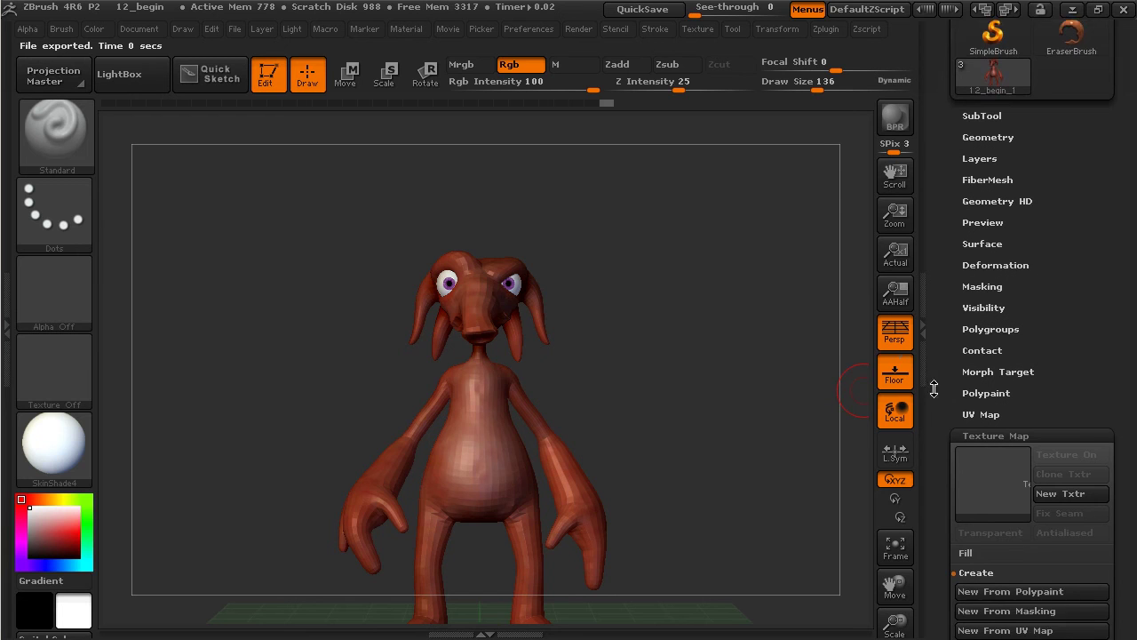
drag(774, 385, 858, 400)
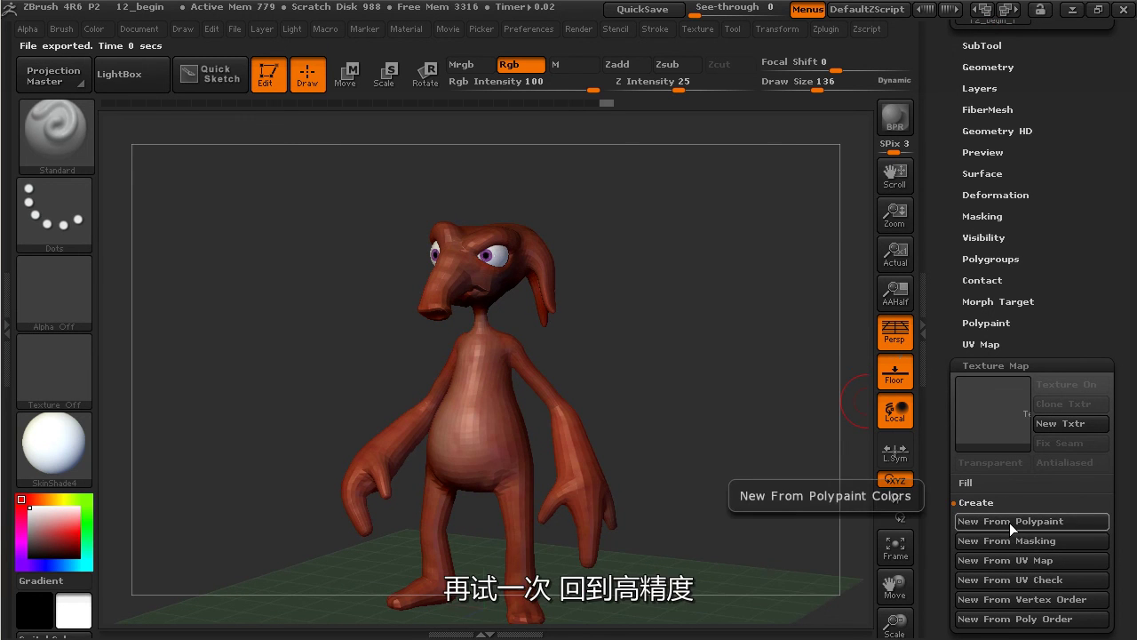
key(shift)
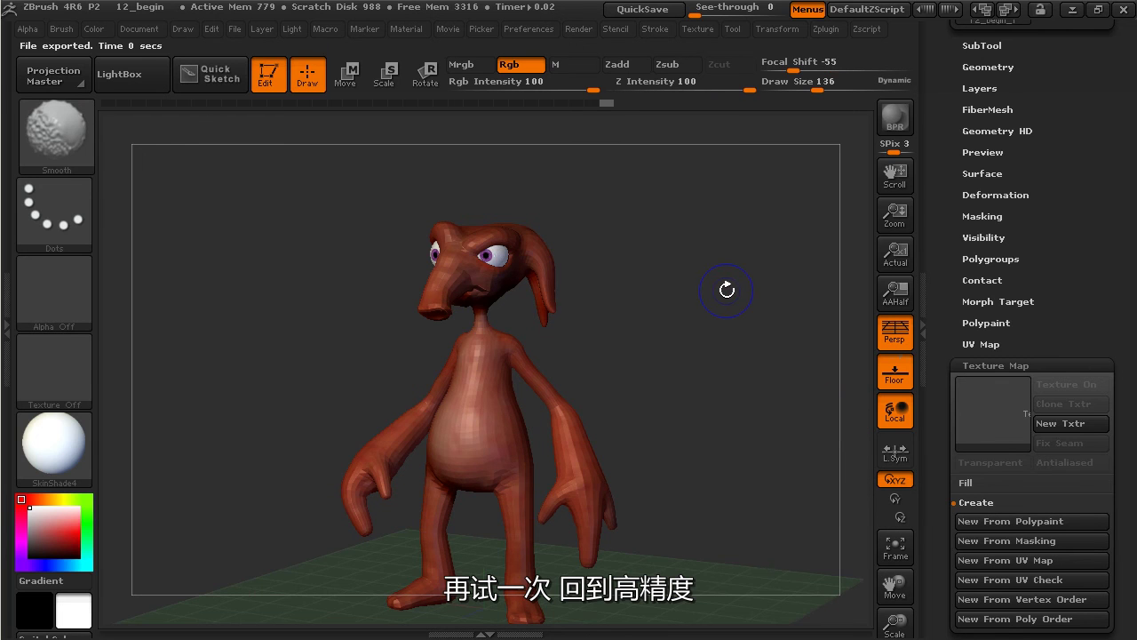
key(d)
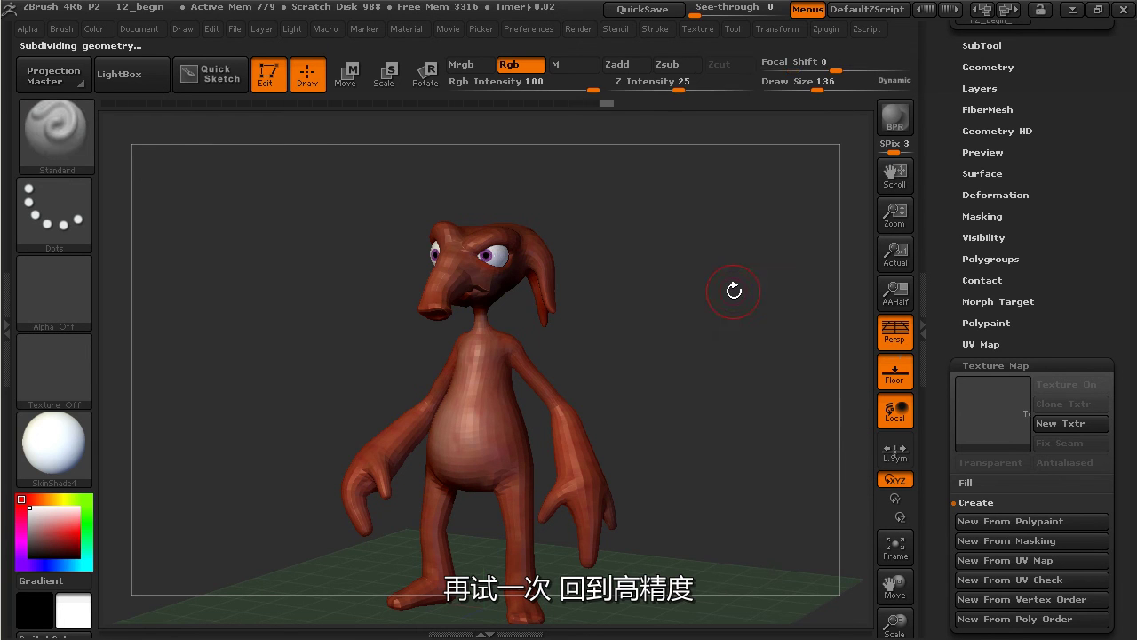
click(994, 525)
mouse_move(980, 427)
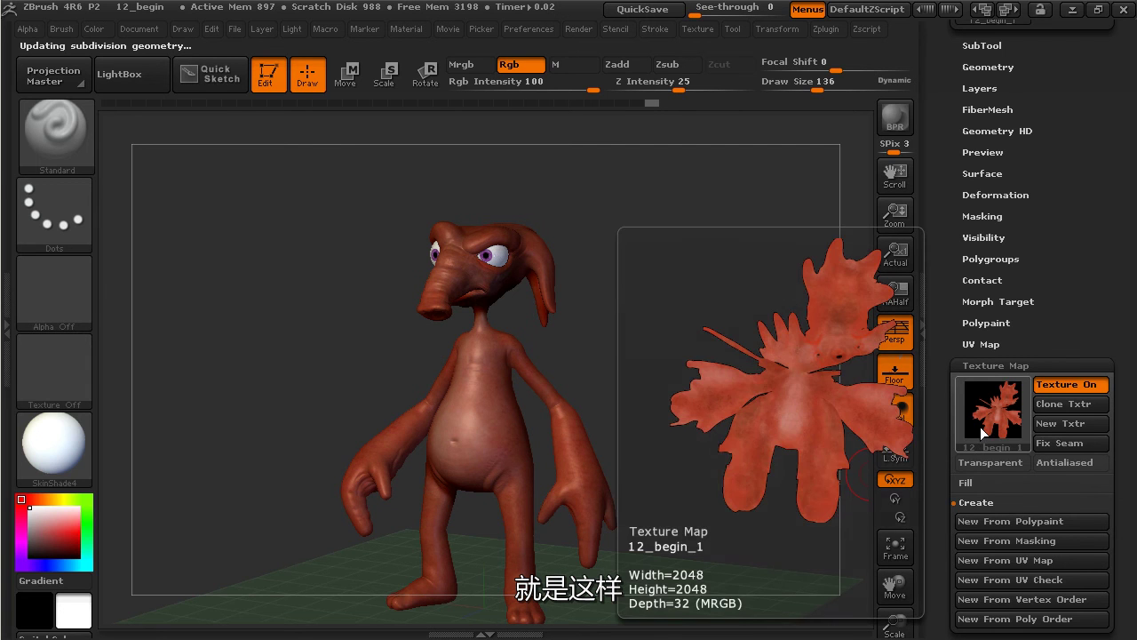
Generate a texture from the original model's UV map and inspect how it lies on the body.
drag(737, 272, 757, 300)
click(995, 561)
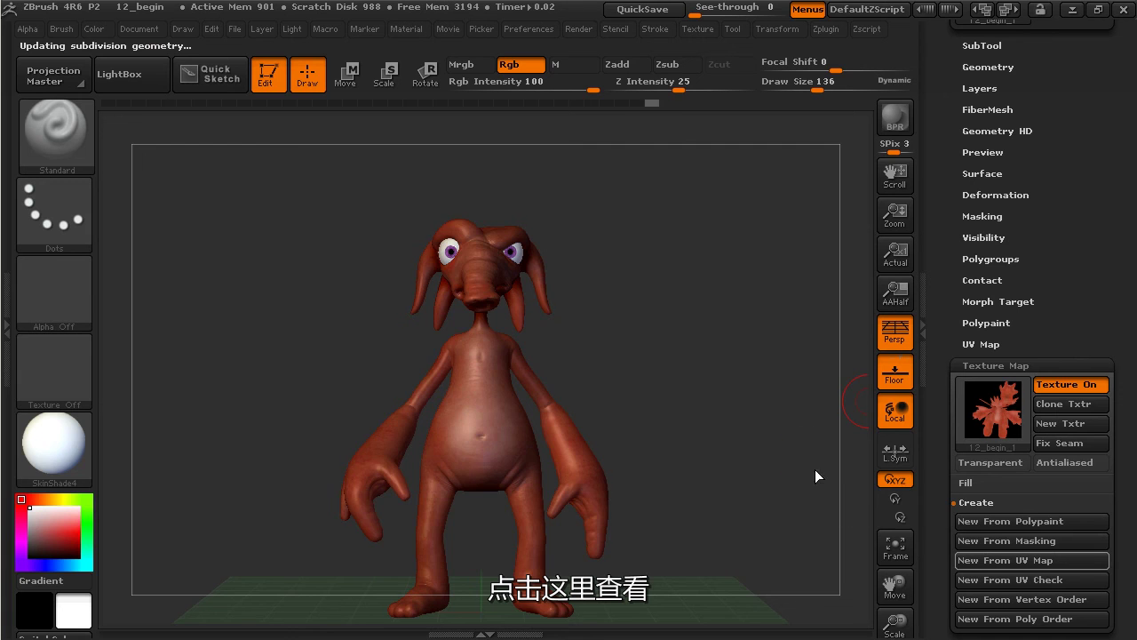
drag(805, 445, 851, 437)
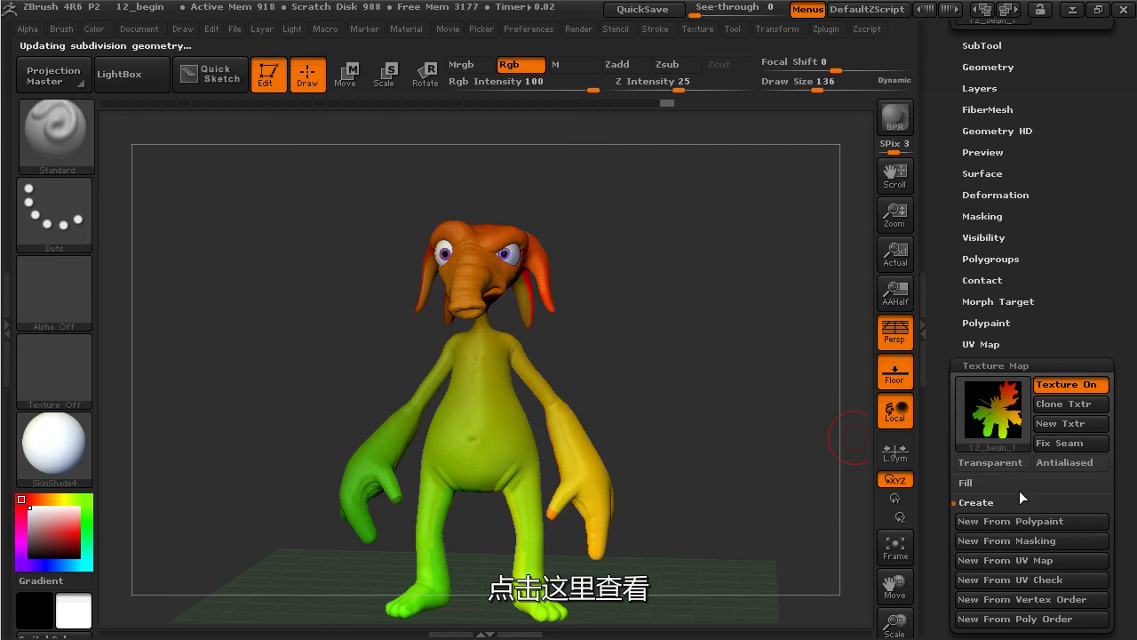
Generate the original model's texture map from polypaint again and check the textured character from several angles.
click(1027, 521)
drag(789, 362, 857, 405)
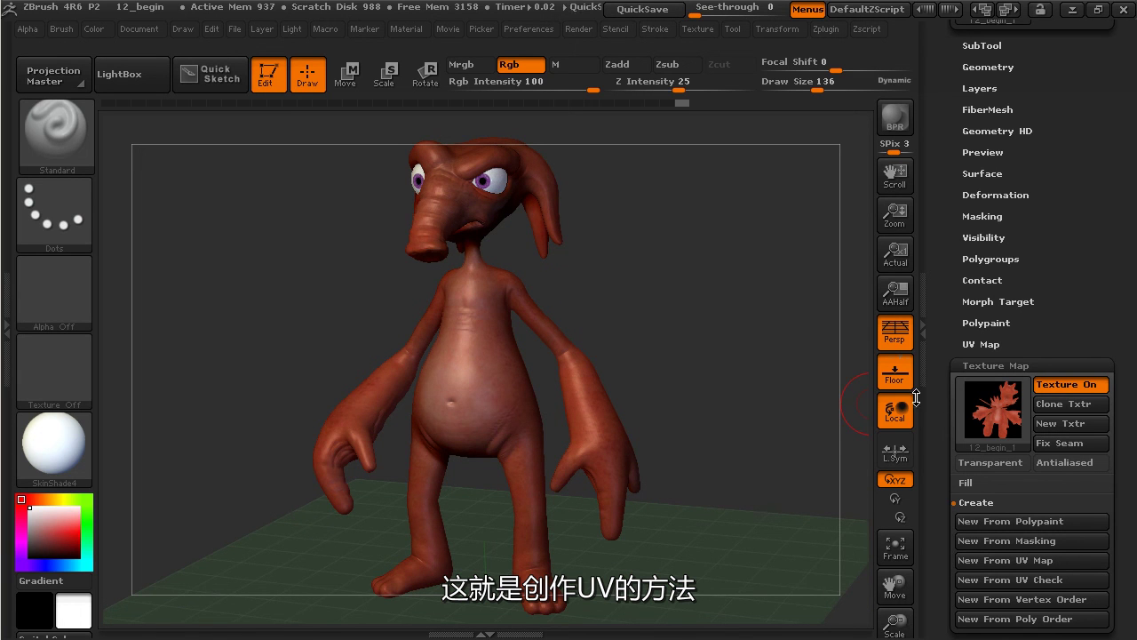
drag(766, 369, 726, 360)
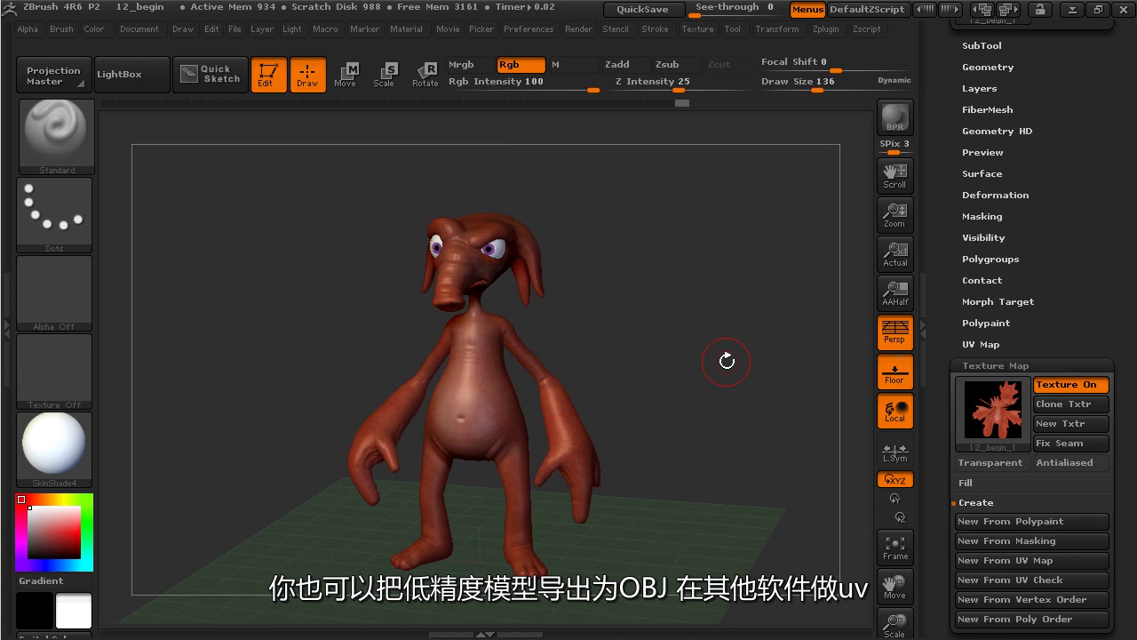